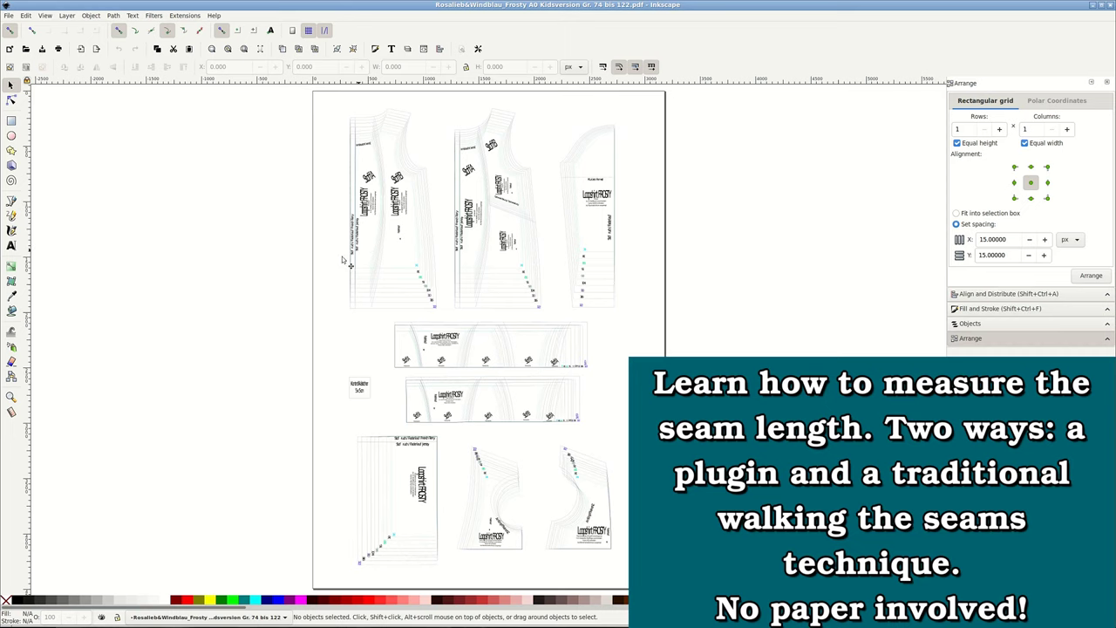
Step: Select all of the Frosty pattern and ungroup it so its lines become separate objects
ctrl+scroll(349, 236, up, 2)
ctrl+scroll(358, 213, up, 2)
ctrl+scroll(364, 196, up, 2)
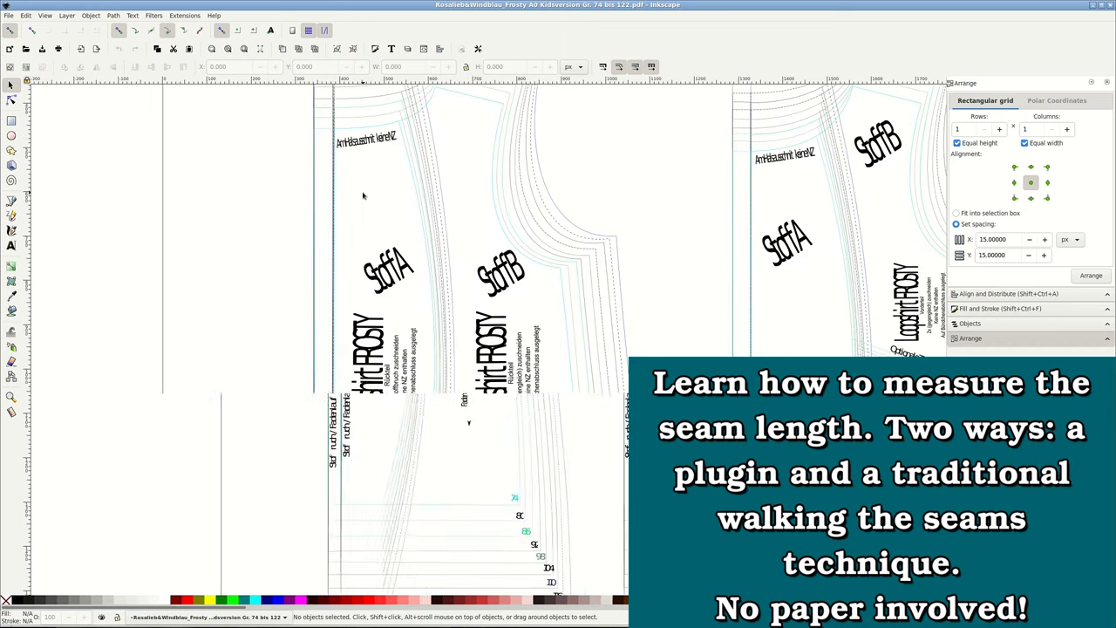
scroll(611, 246, up, 1)
scroll(611, 246, up, 2)
scroll(611, 246, up, 3)
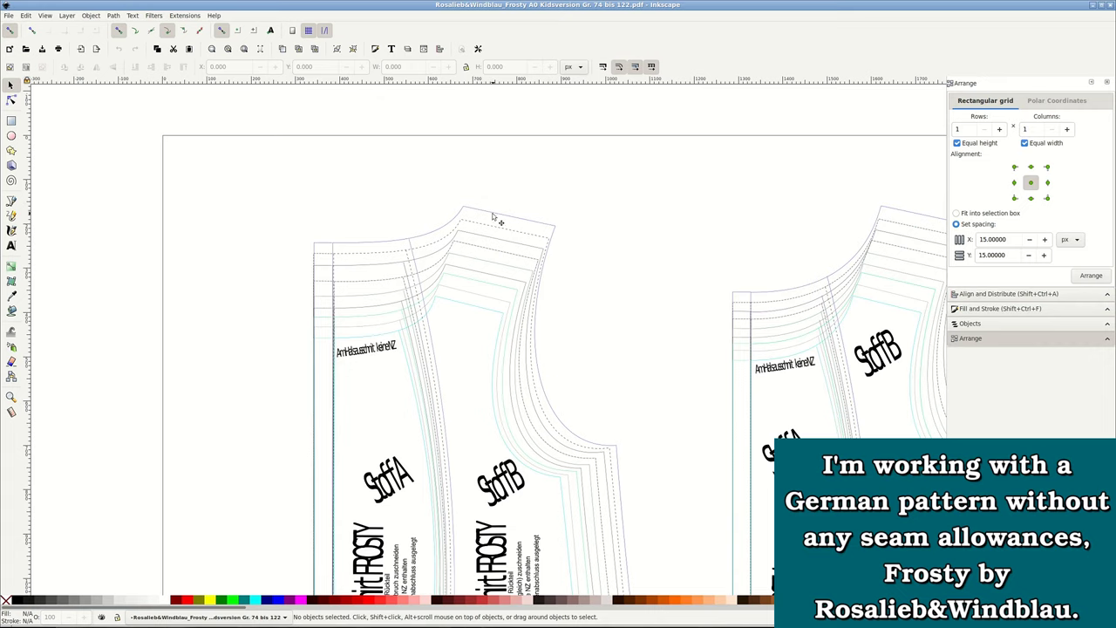
key(ctrl+a)
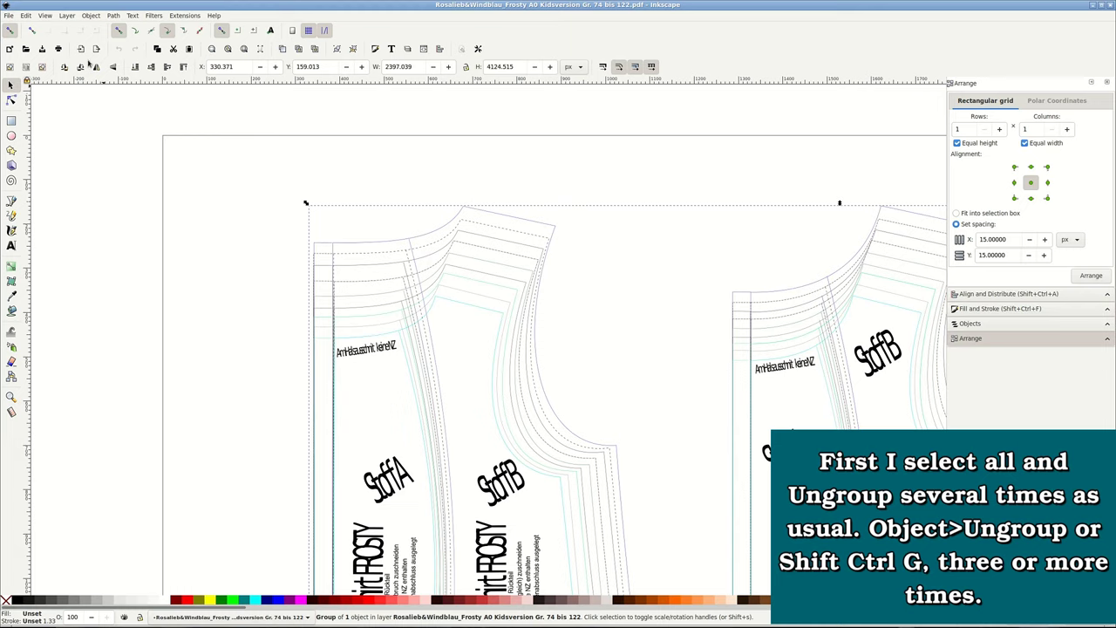
click(89, 15)
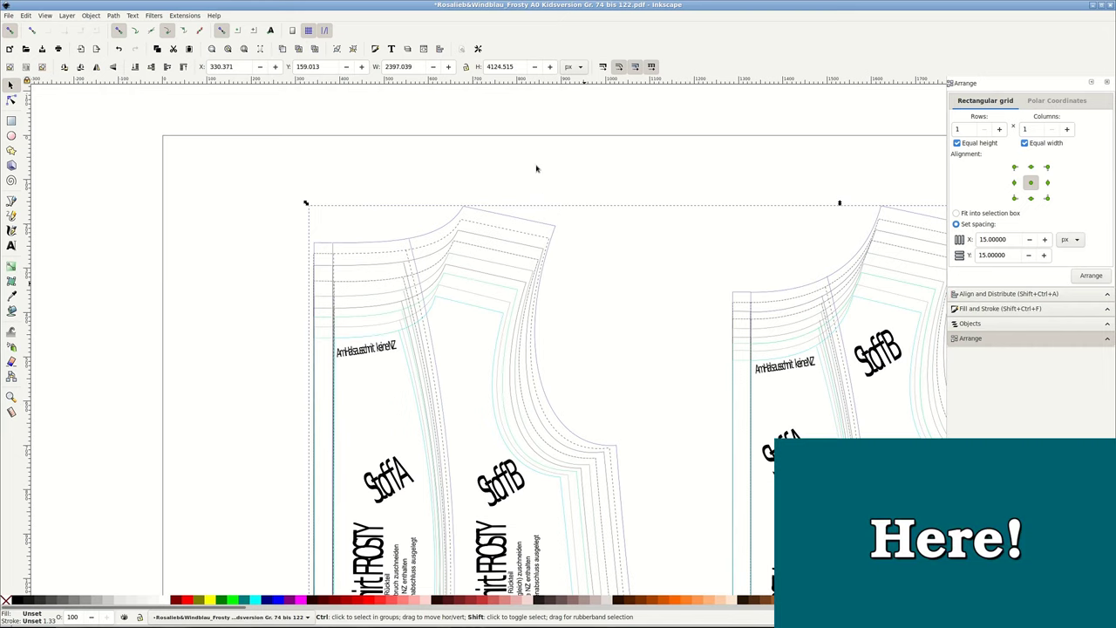
Step: Pull copies of both body pieces' chosen-size outlines away from the pattern
click(537, 166)
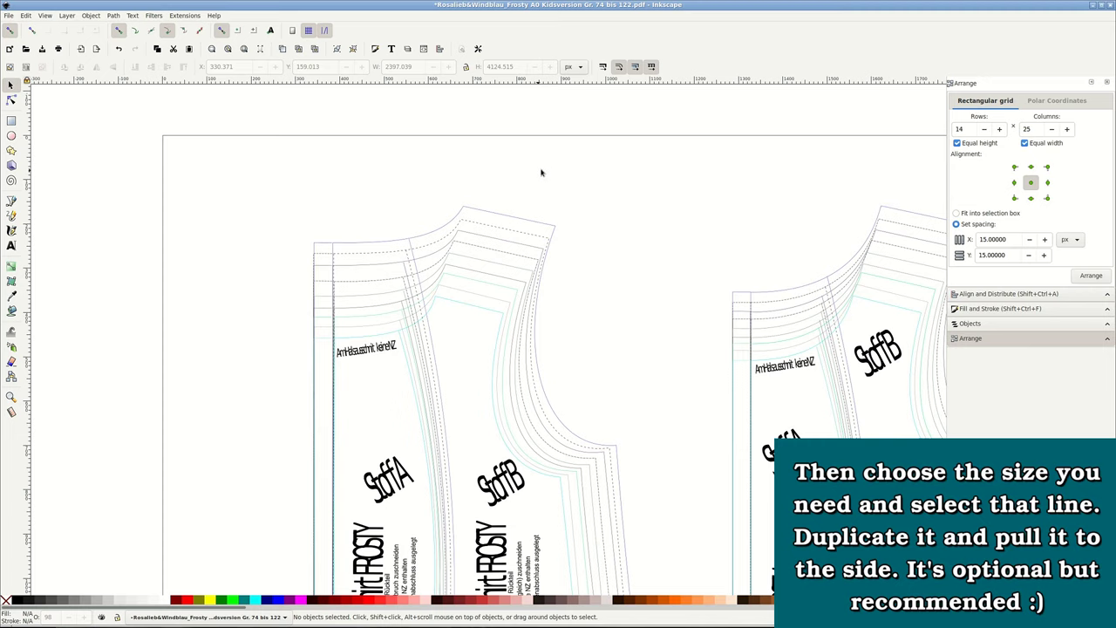
click(469, 281)
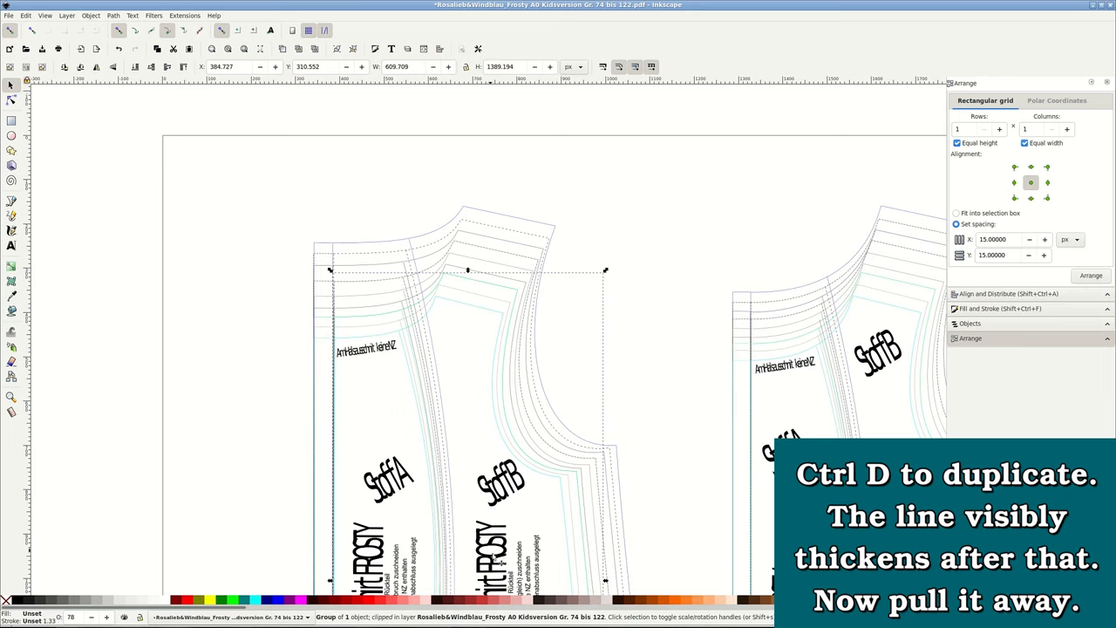
mouse_move(473, 278)
mouse_down()
mouse_move(257, 198)
mouse_move(177, 103)
mouse_up()
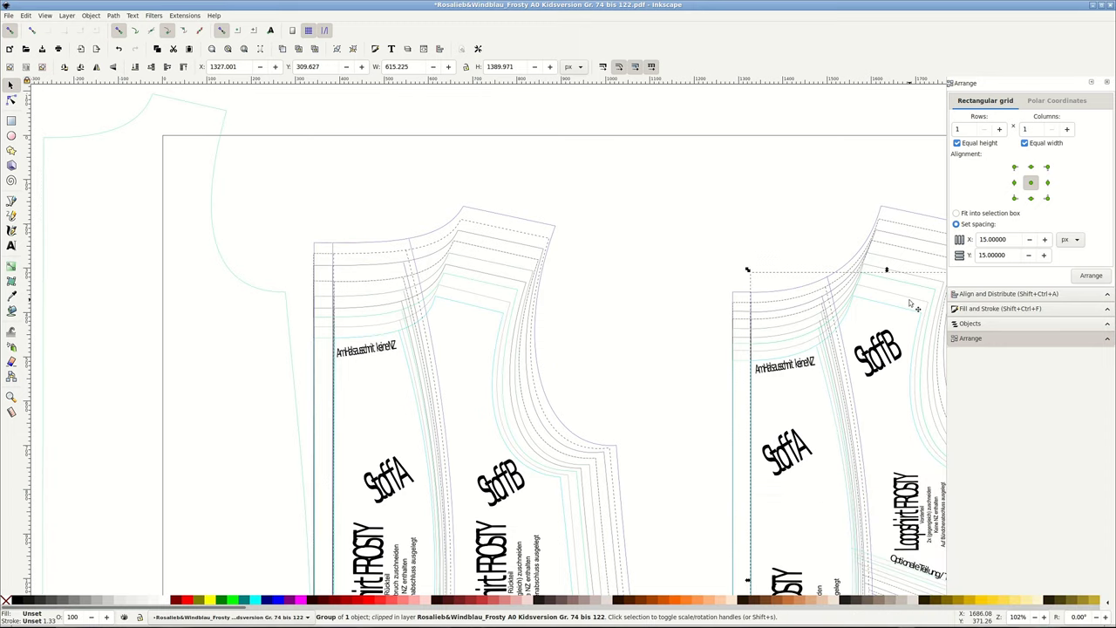
mouse_move(748, 270)
mouse_down()
mouse_move(403, 155)
mouse_move(262, 79)
mouse_up()
Step: Move the sleeve's outline copy off to the upper left
scroll(725, 318, right, 5)
scroll(725, 317, right, 5)
scroll(725, 317, up, 3)
click(724, 321)
right_click(725, 321)
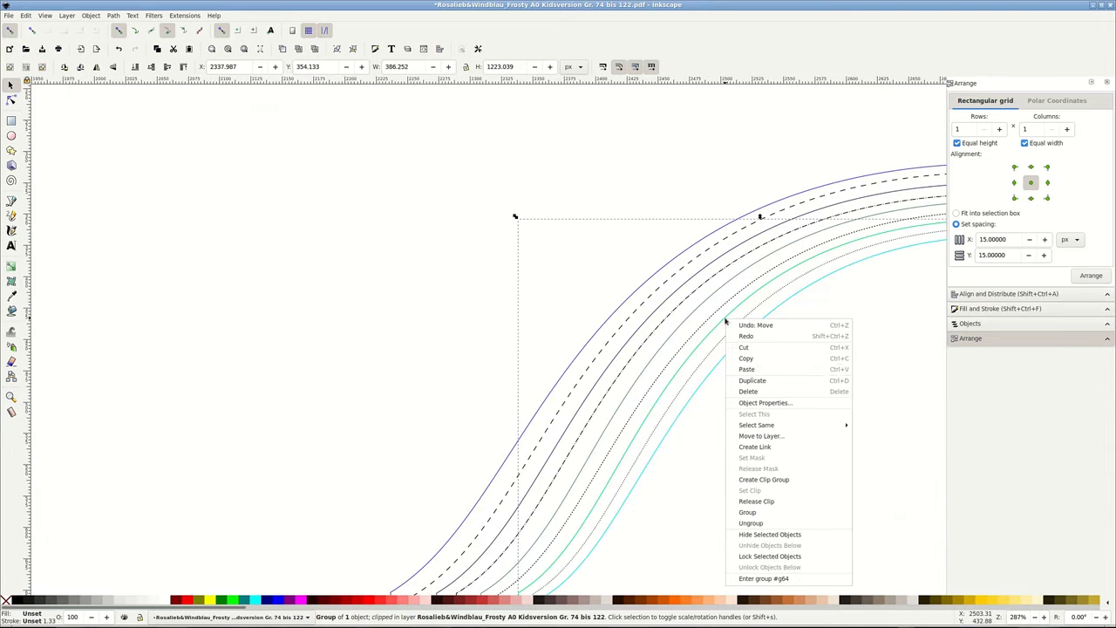
key(Escape)
scroll(725, 331, down, 4)
drag(717, 324, 356, 166)
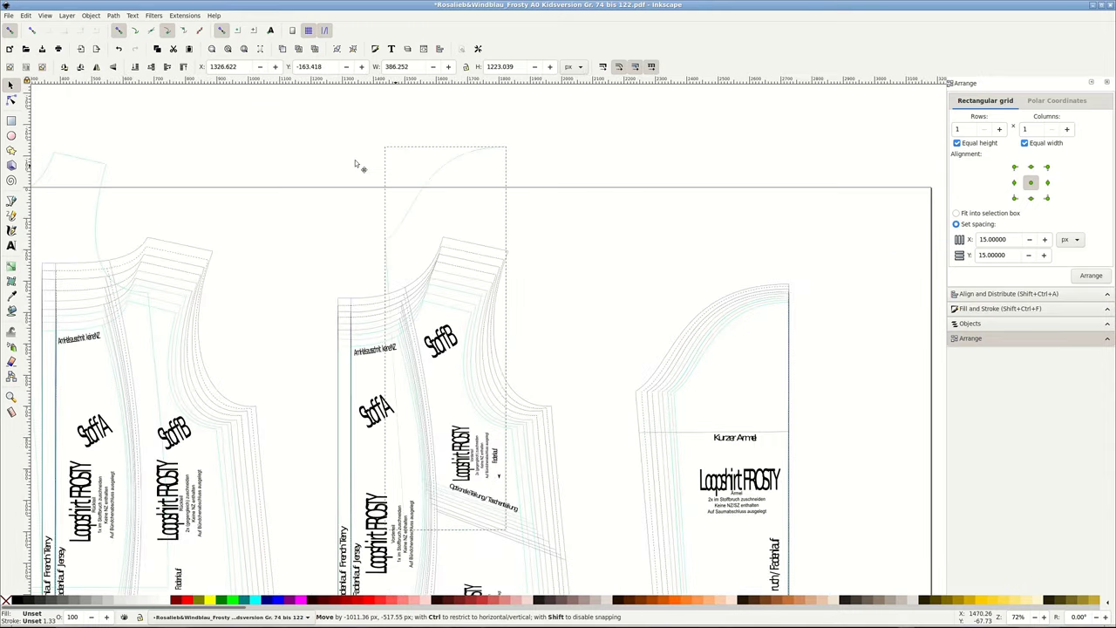
Step: Gather the set-aside outlines together to the left of the page
scroll(416, 340, up, 2)
scroll(349, 349, up, 2)
shift+click(270, 309)
drag(282, 307, 341, 294)
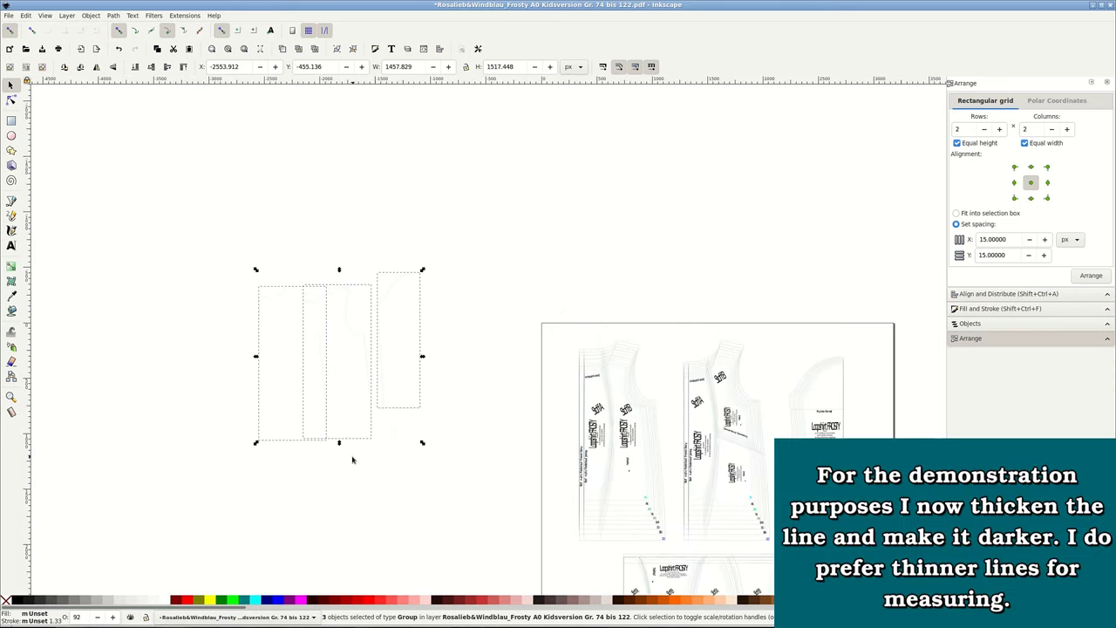
Step: Give the three set-aside outlines a 4 px dark green (#008000) stroke
right_click(56, 620)
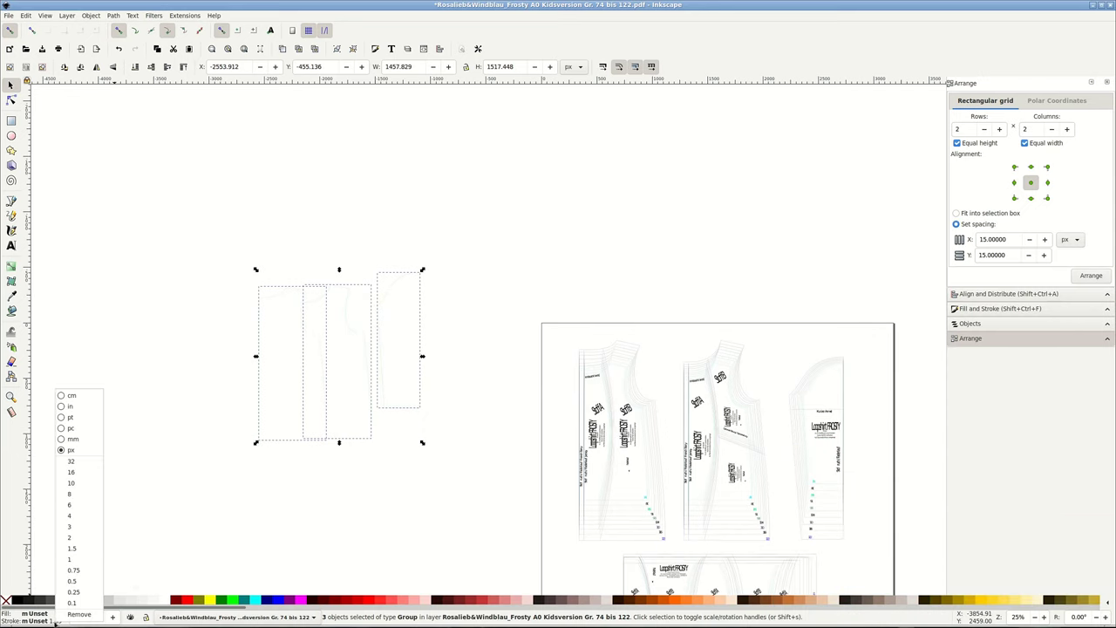
click(74, 515)
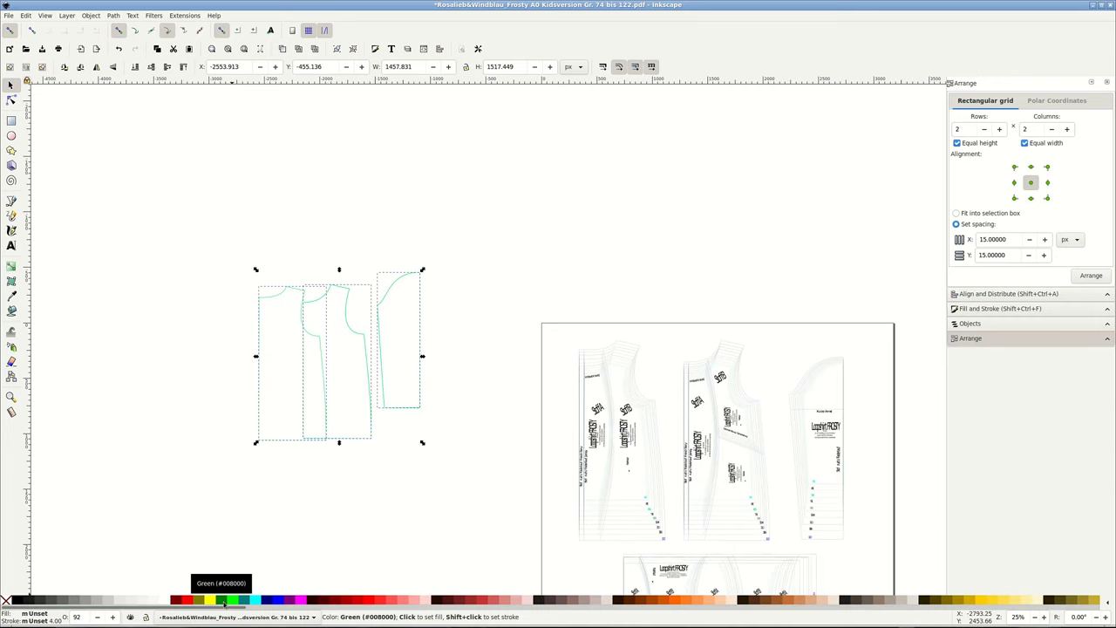
shift+click(223, 600)
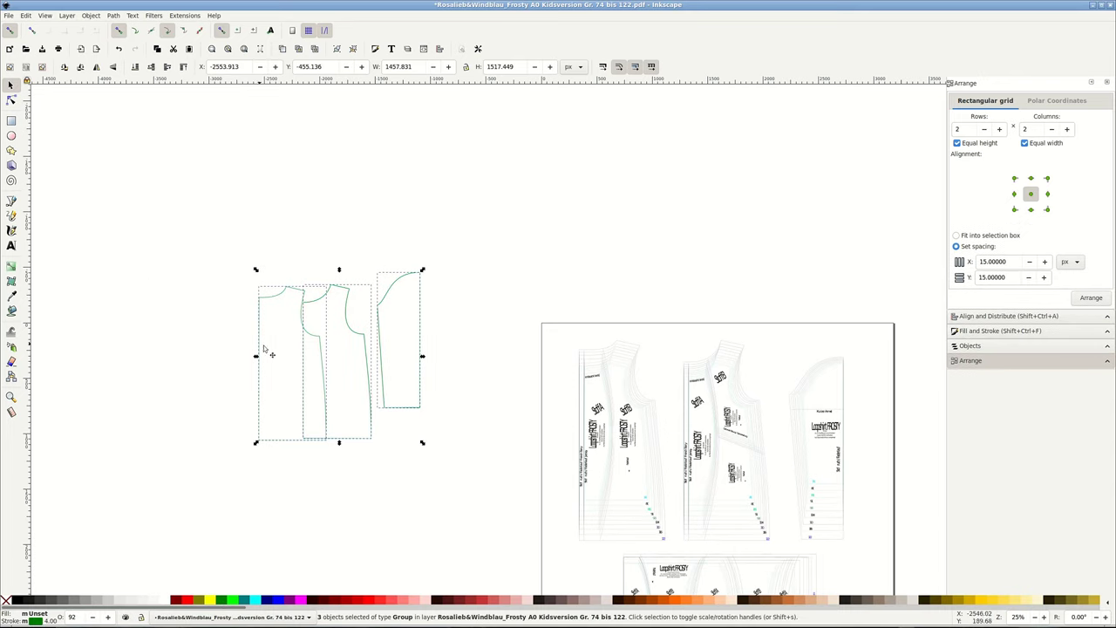
ctrl+scroll(316, 318, up, 1)
ctrl+scroll(315, 317, up, 2)
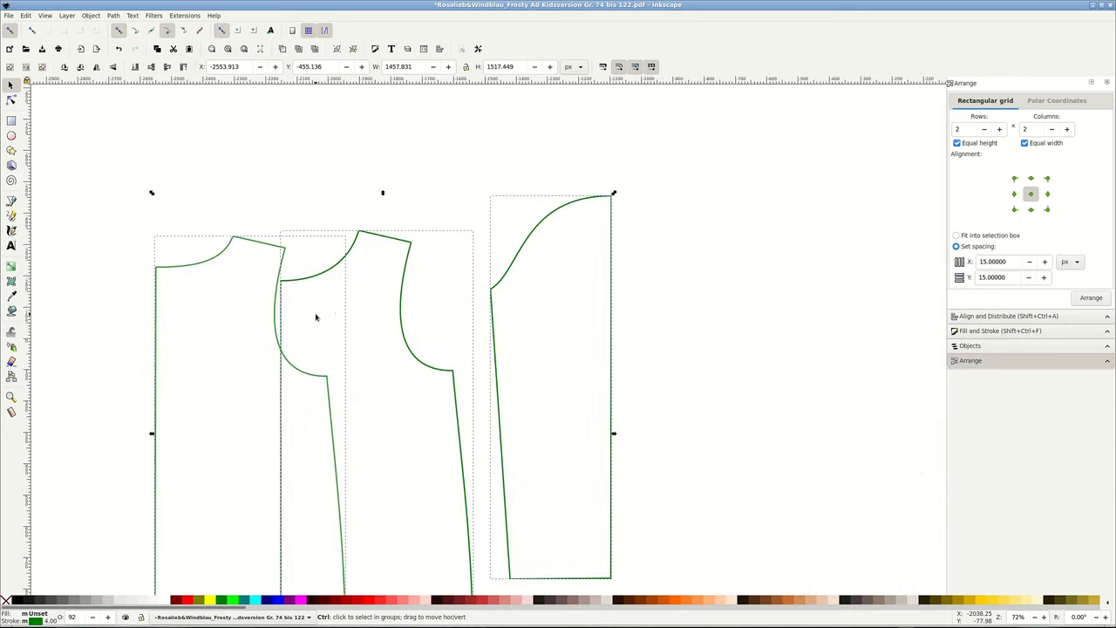
scroll(315, 317, down, 1)
scroll(316, 317, down, 1)
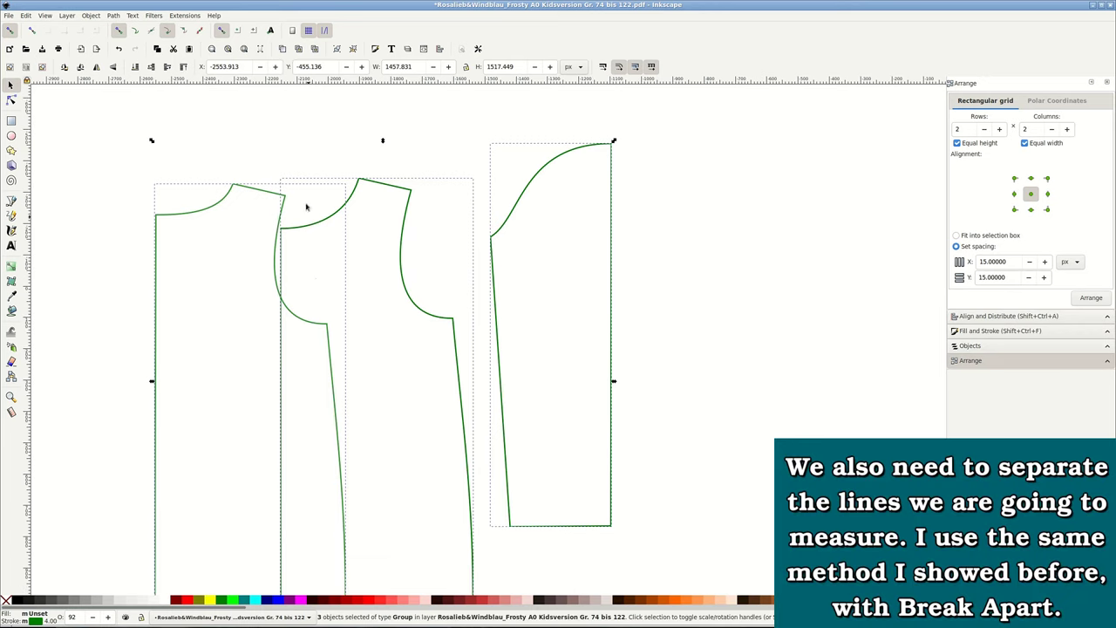
Step: Spread the sleeve and middle body outlines apart from the left outline
click(283, 156)
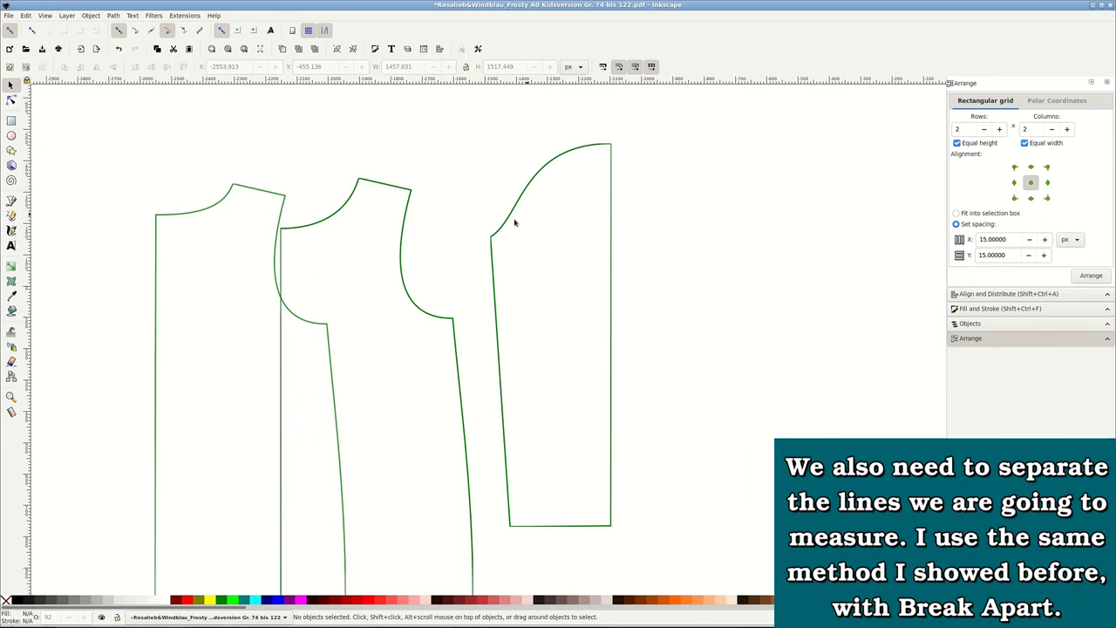
drag(540, 172, 659, 175)
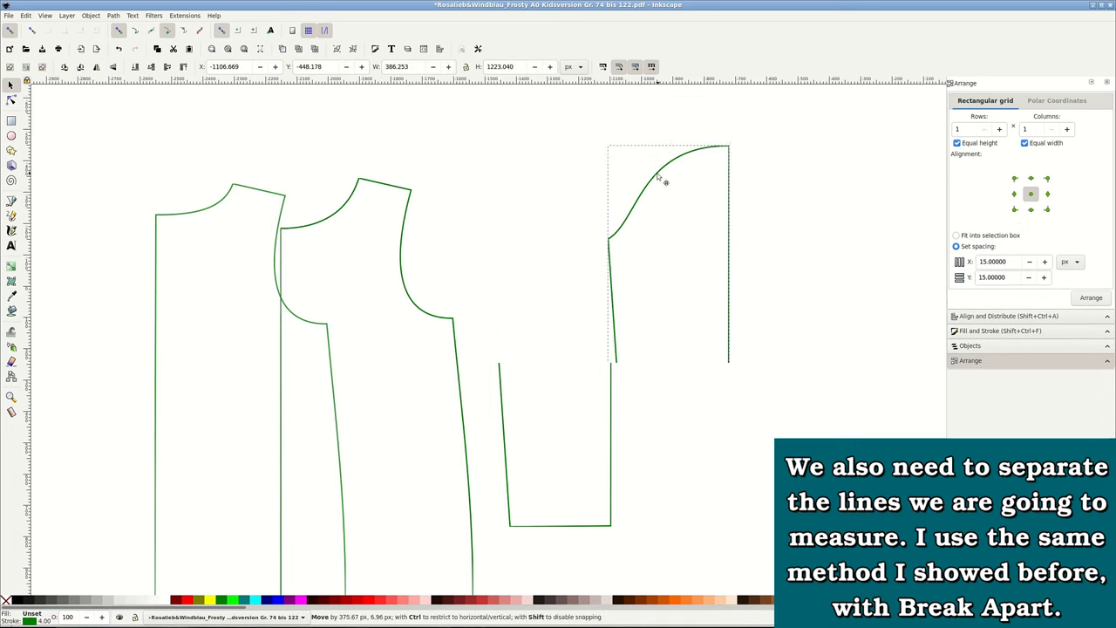
drag(353, 211, 466, 183)
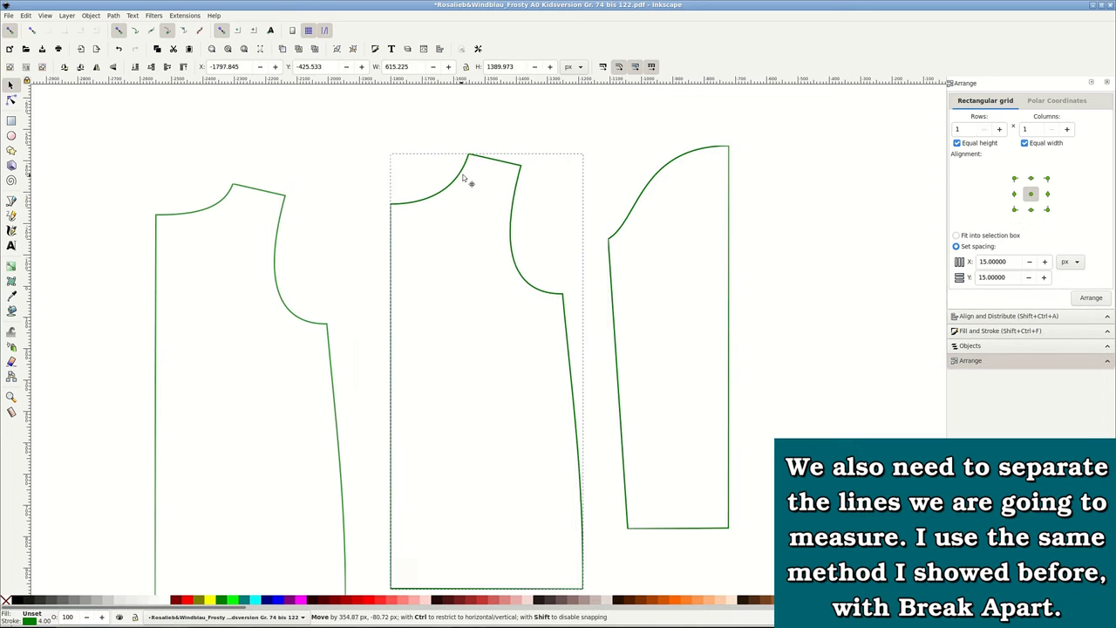
Step: Break the left body outline at its shoulder and armhole nodes and split it into separate paths
click(285, 240)
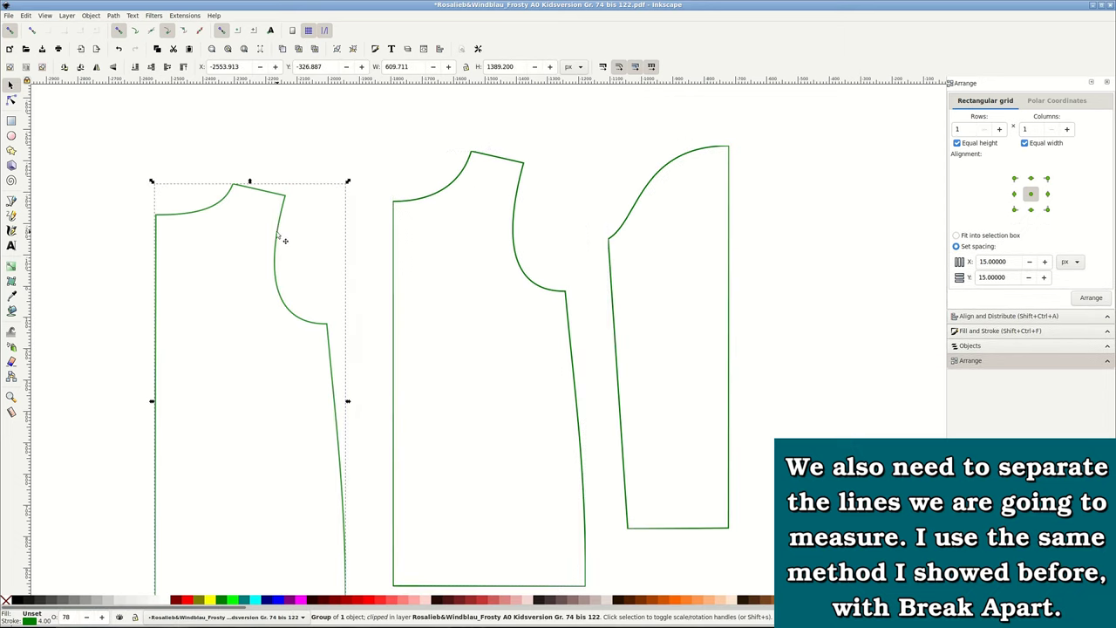
click(10, 101)
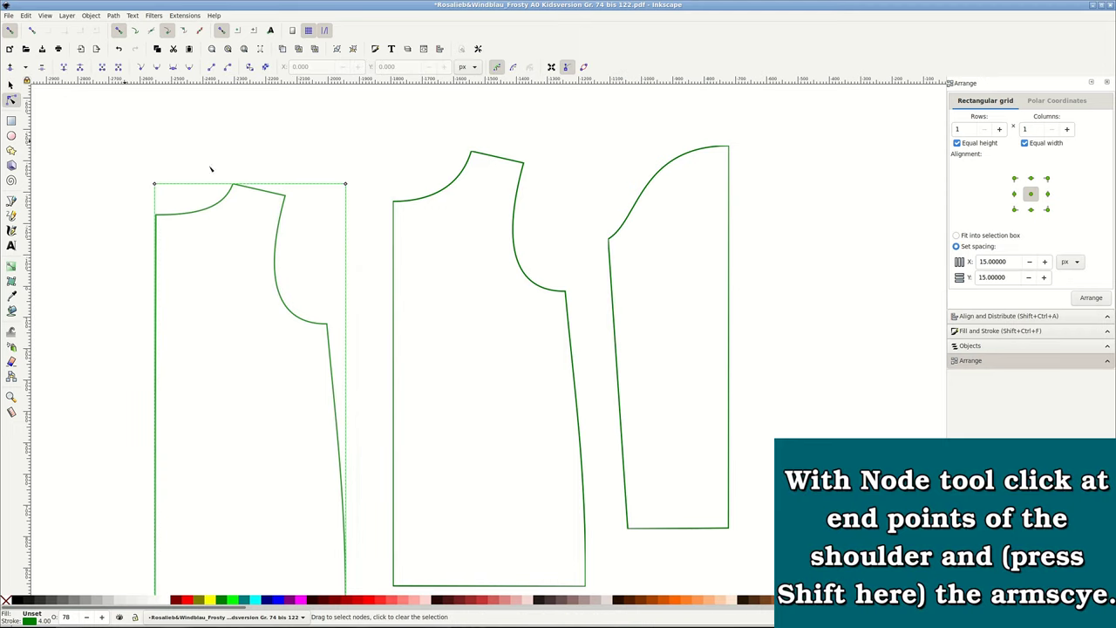
click(277, 248)
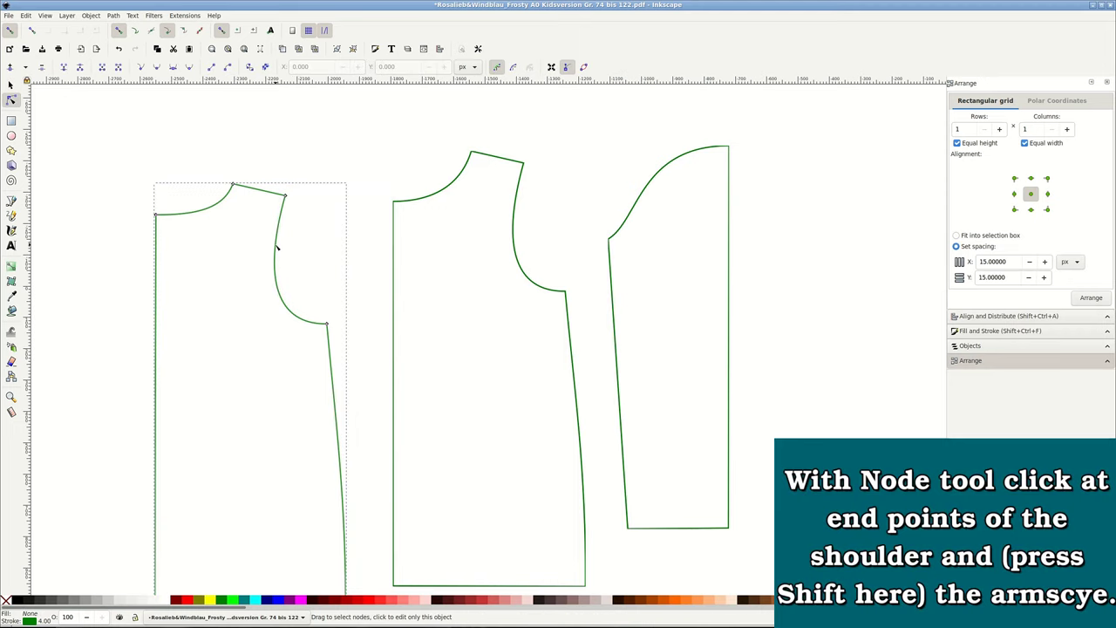
click(284, 195)
shift+click(328, 325)
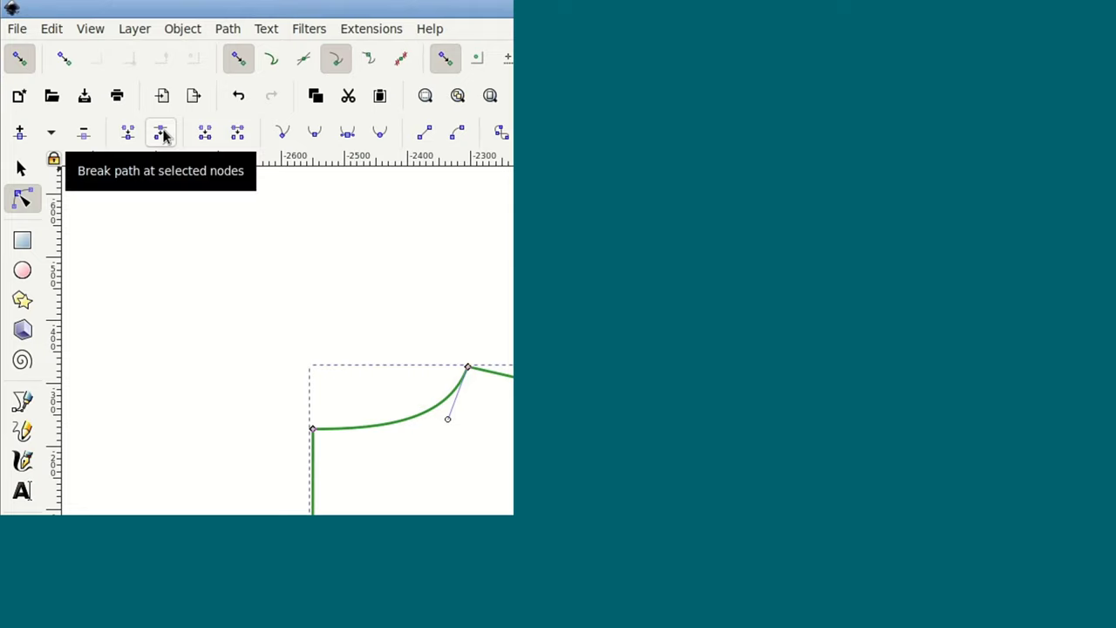
click(163, 132)
click(228, 28)
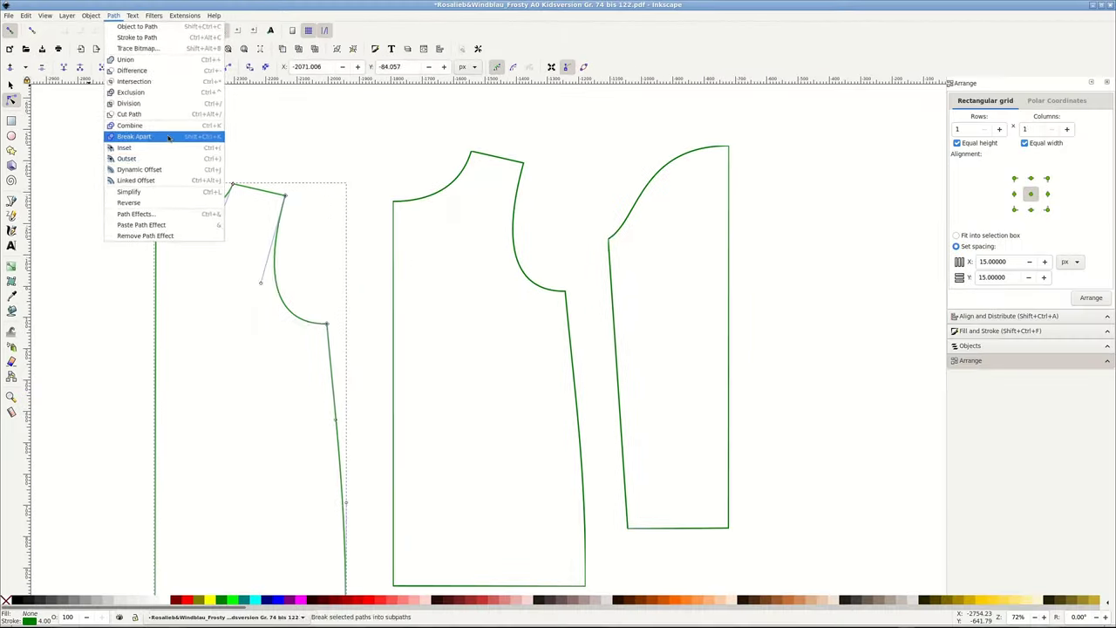
click(190, 154)
click(653, 181)
click(609, 240)
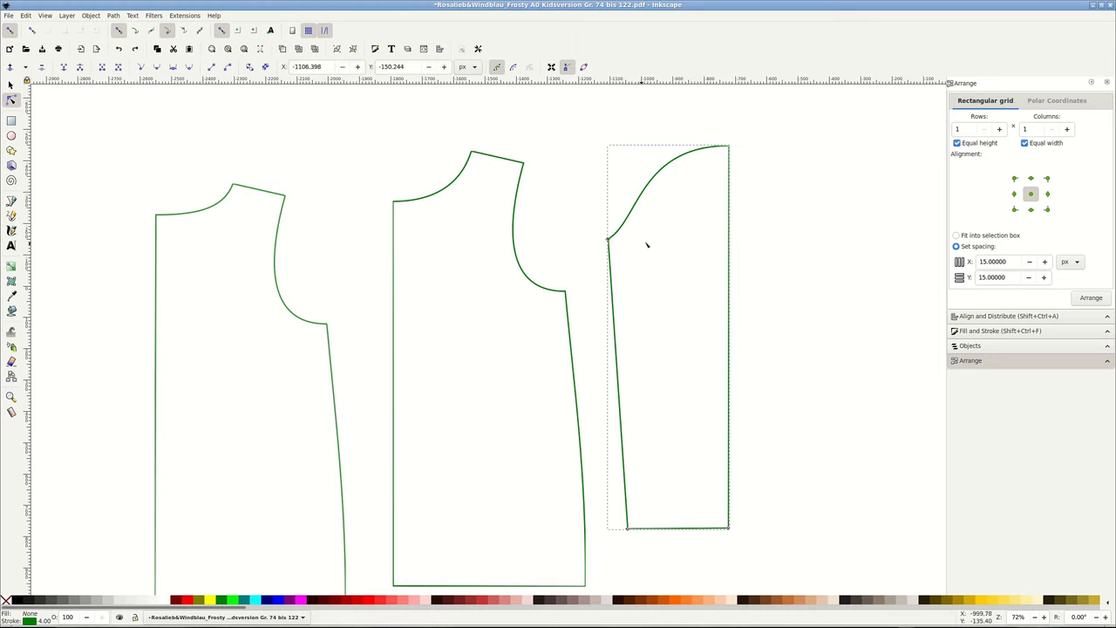
Step: Break the sleeve outline apart at its top-right and corner nodes
click(730, 147)
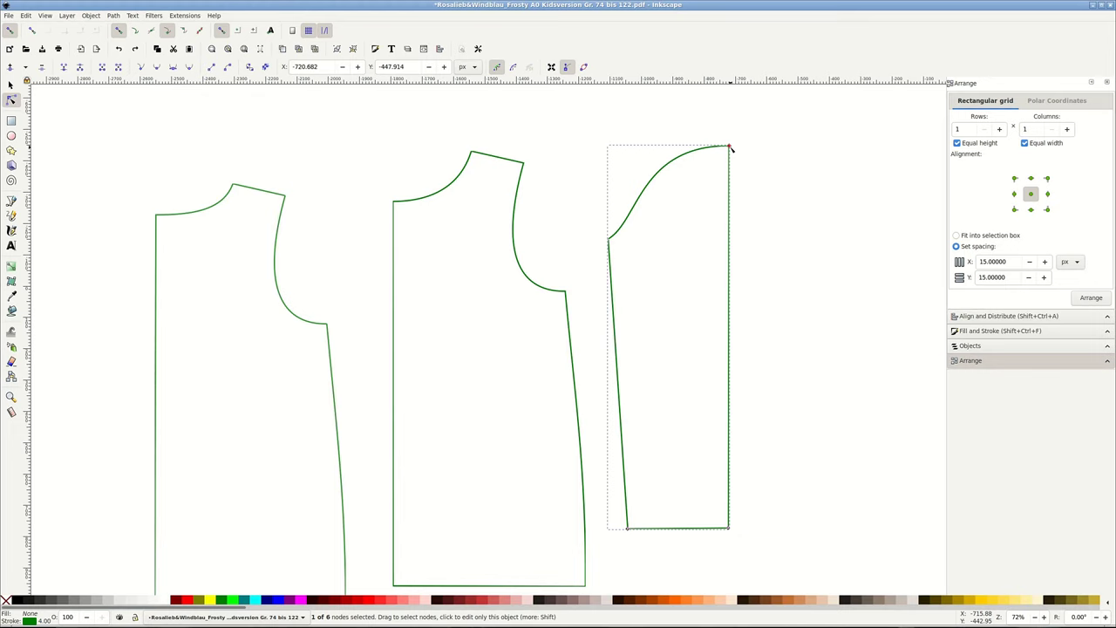
shift+click(609, 240)
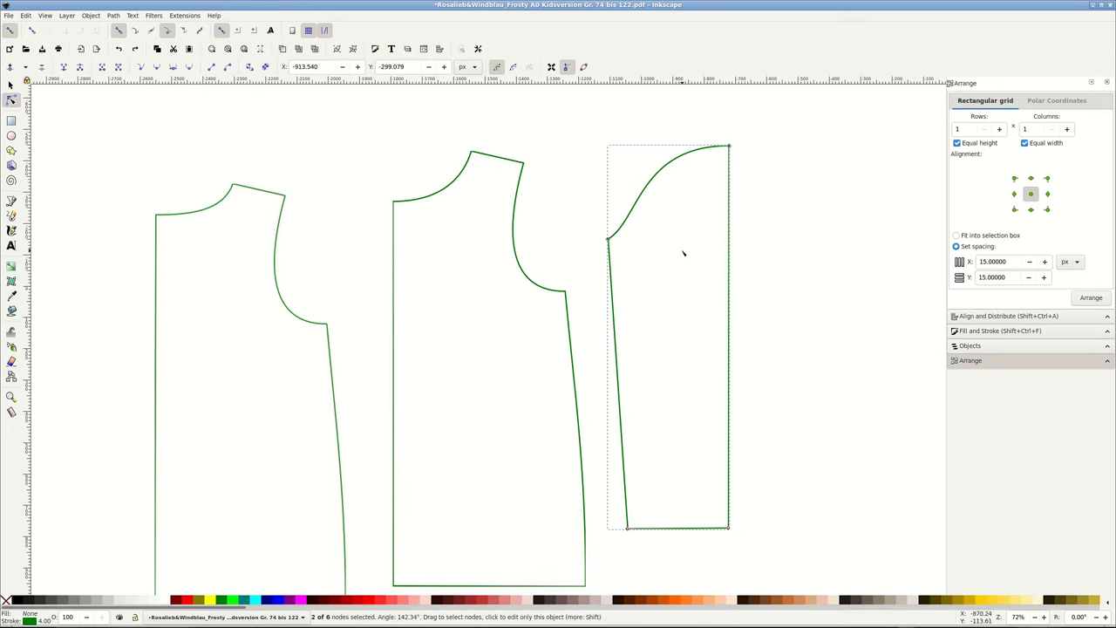
click(117, 15)
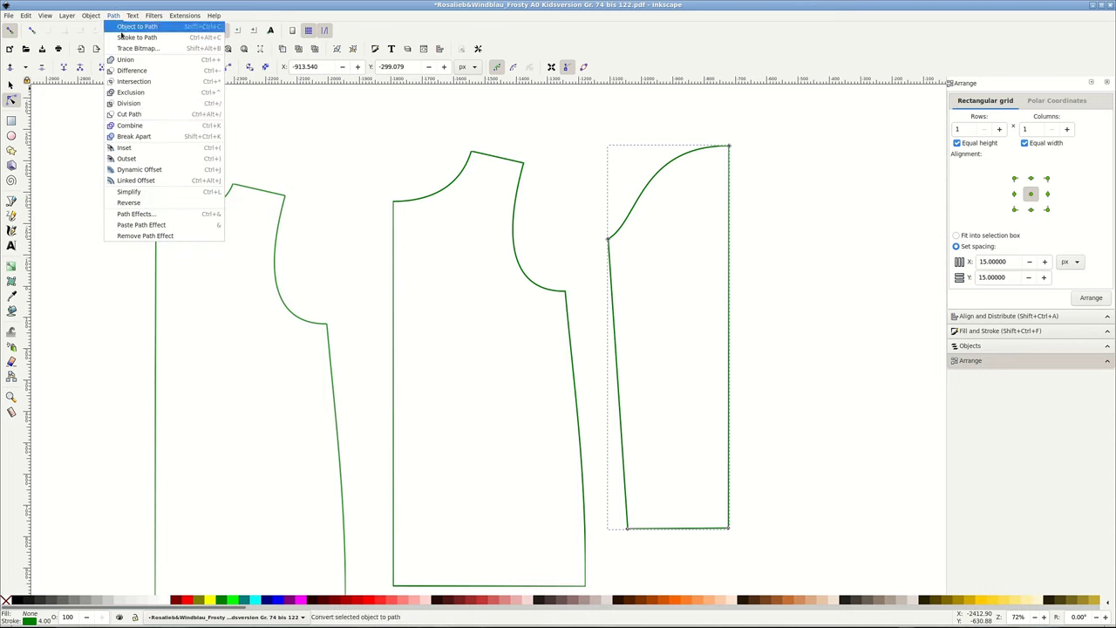
click(131, 137)
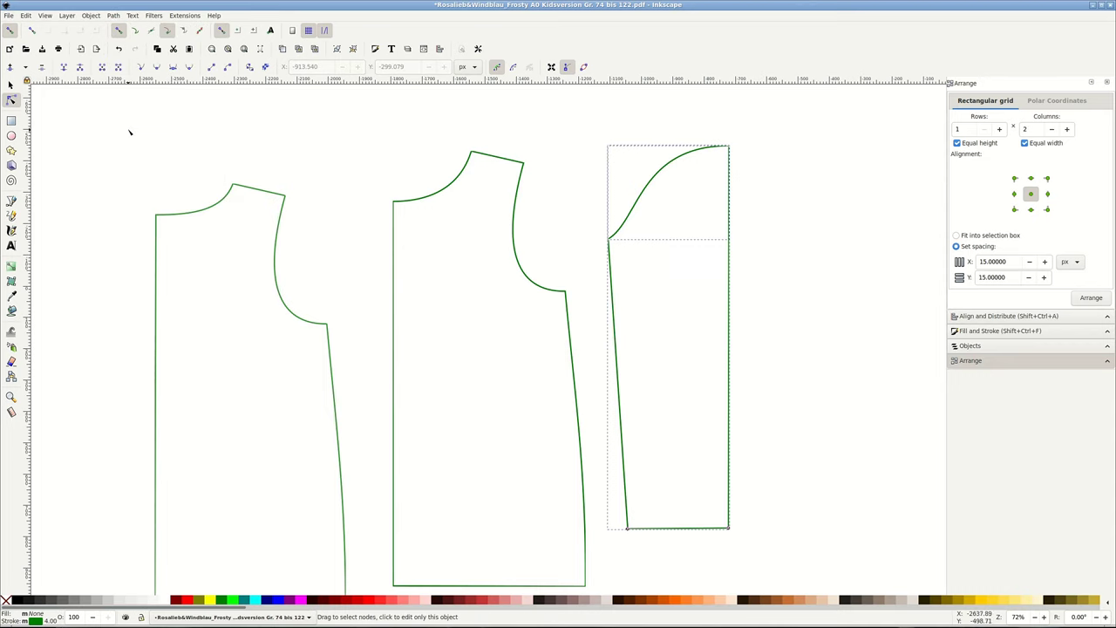
Step: Split the middle bodice's armhole curve off between its shoulder and underarm nodes
click(513, 218)
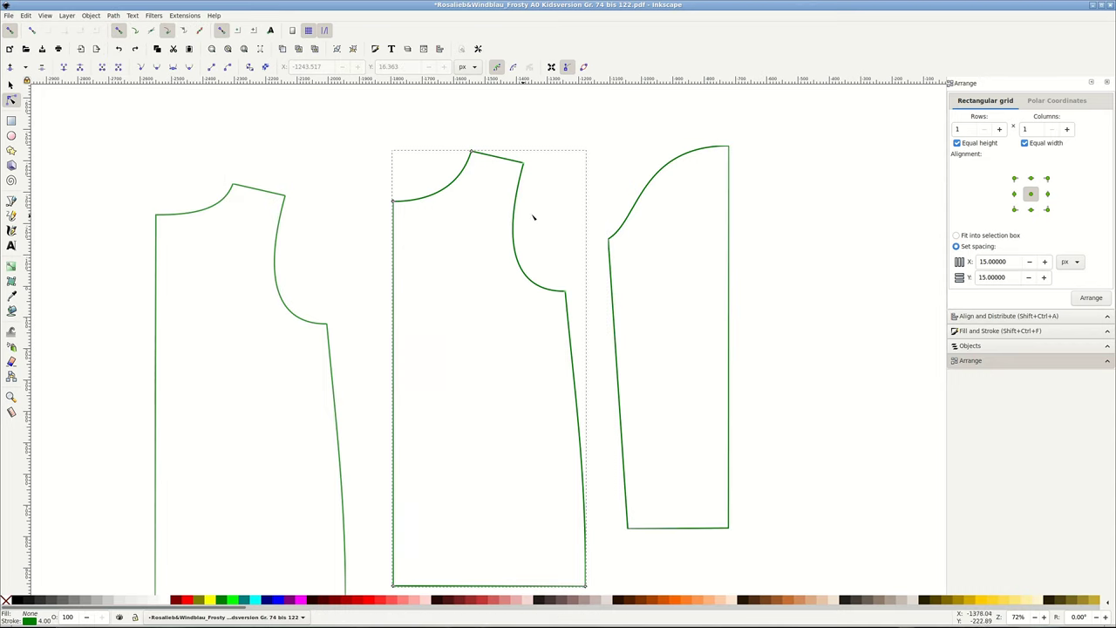
click(523, 164)
shift+click(566, 294)
click(114, 14)
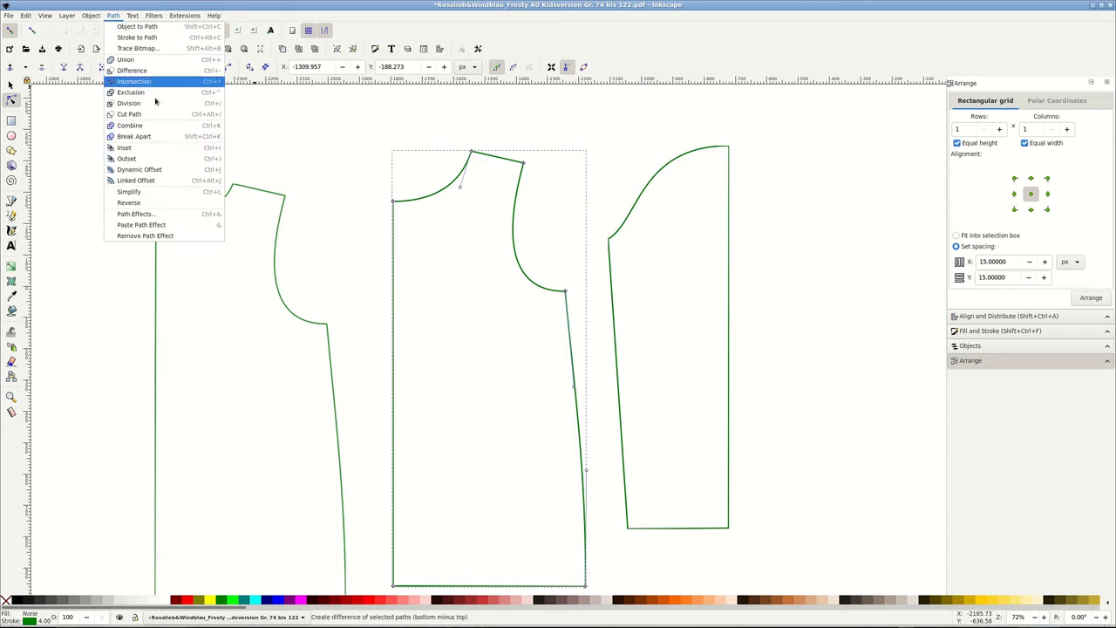
click(157, 140)
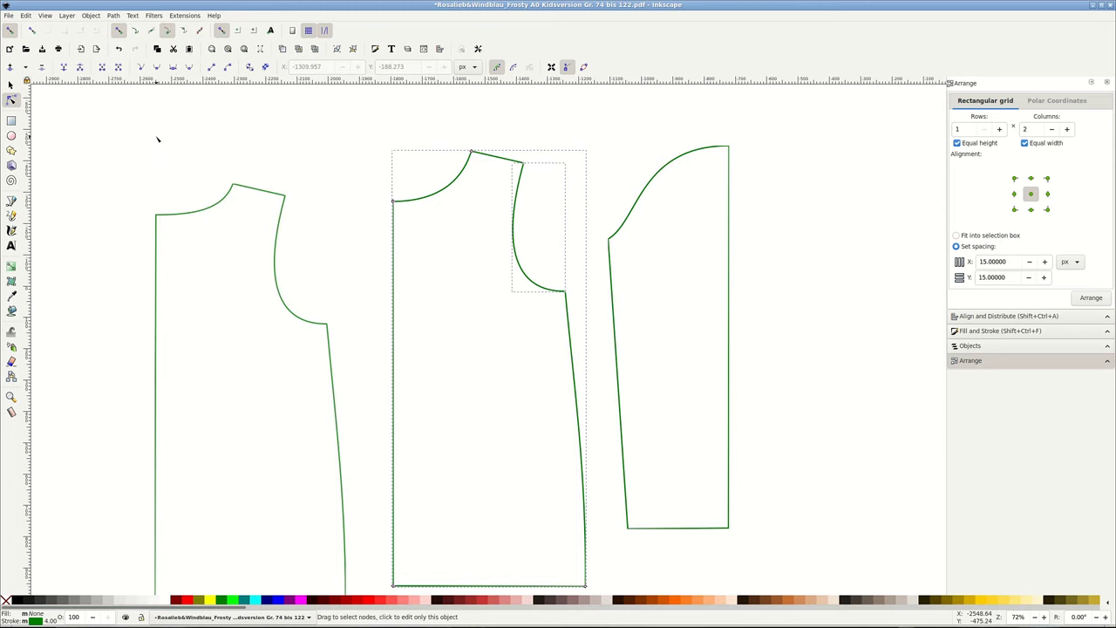
click(766, 230)
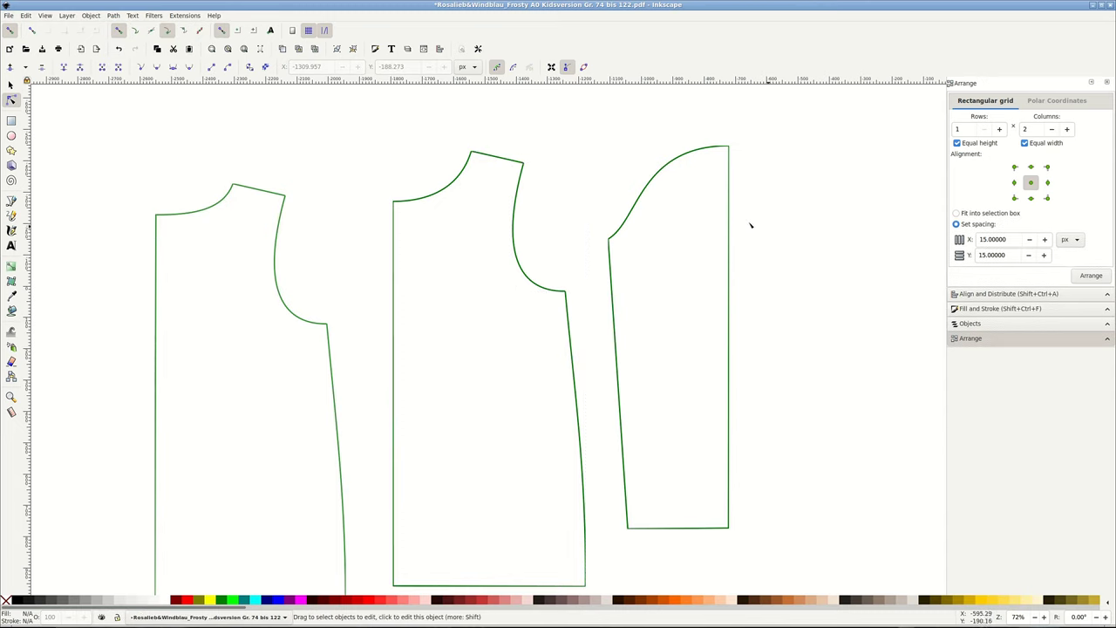
click(10, 84)
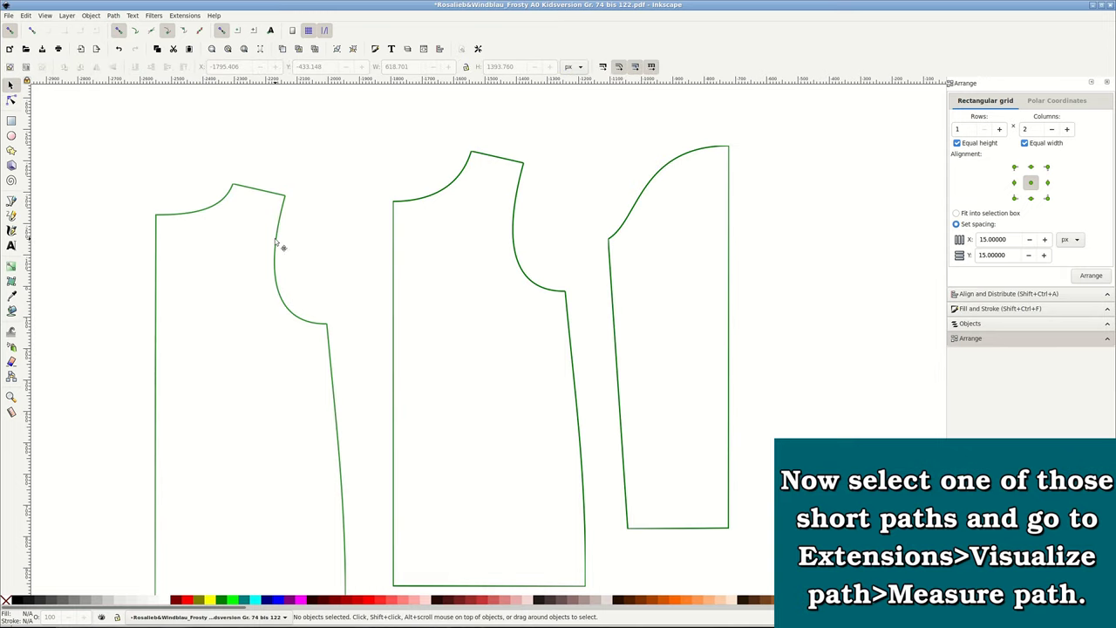
Step: Select the left bodice's short armhole path and open the Extensions > Visualize Path menu
click(275, 239)
key(n)
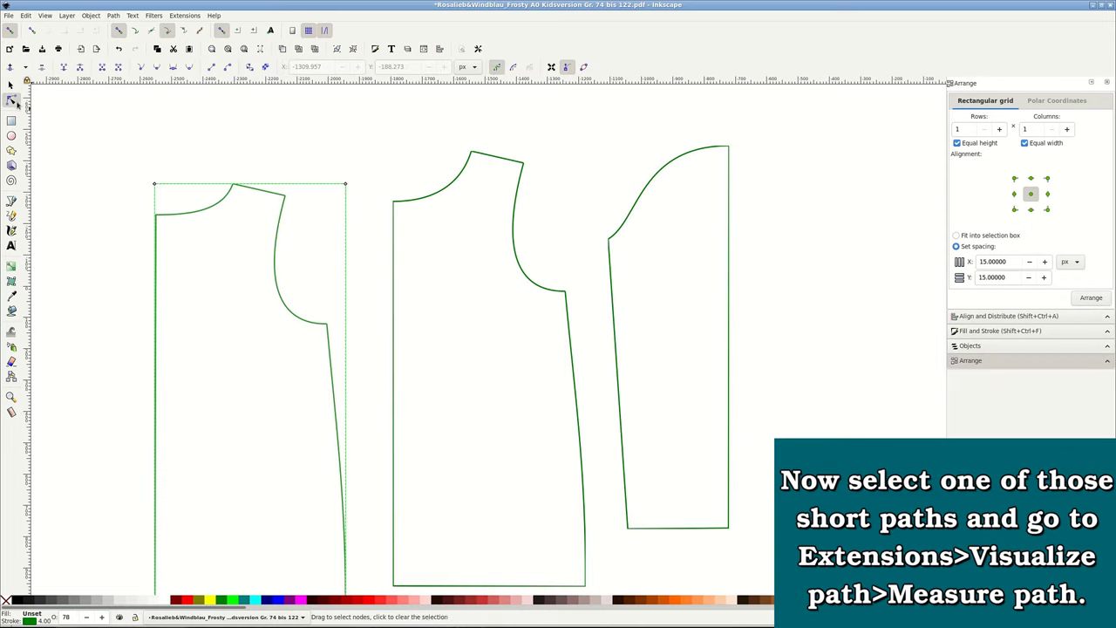
click(277, 233)
key(s)
scroll(320, 174, up, 3)
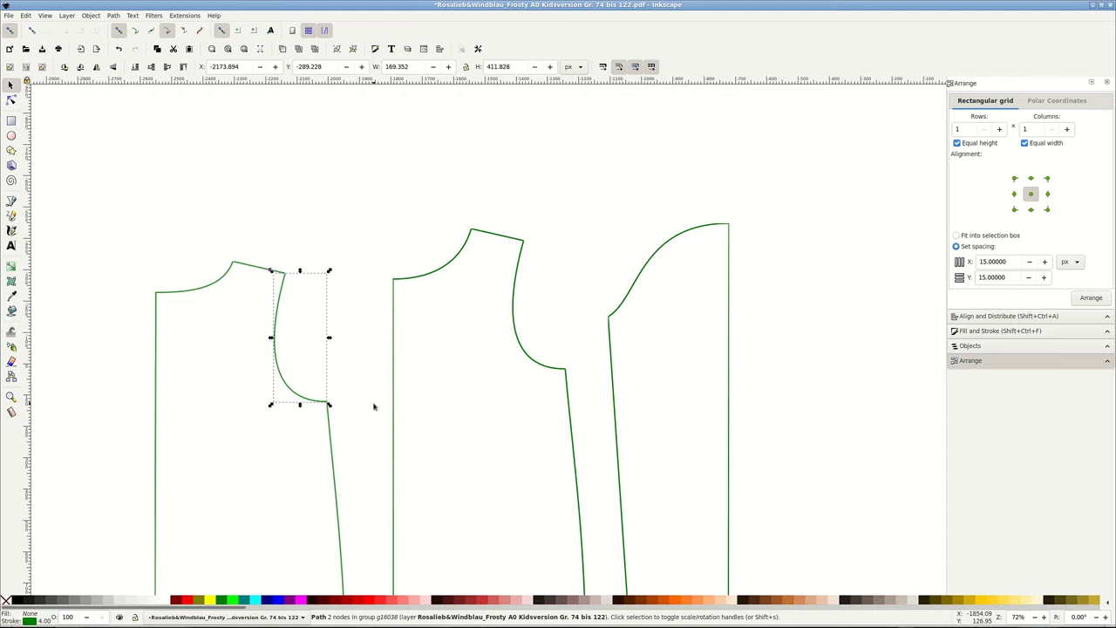
click(114, 15)
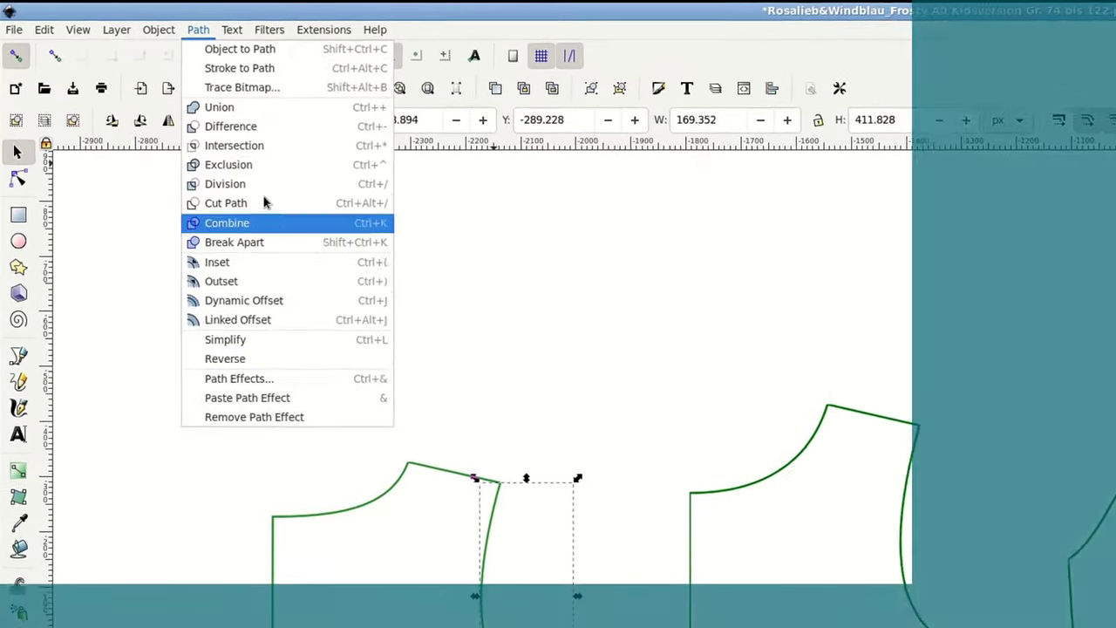
mouse_move(184, 16)
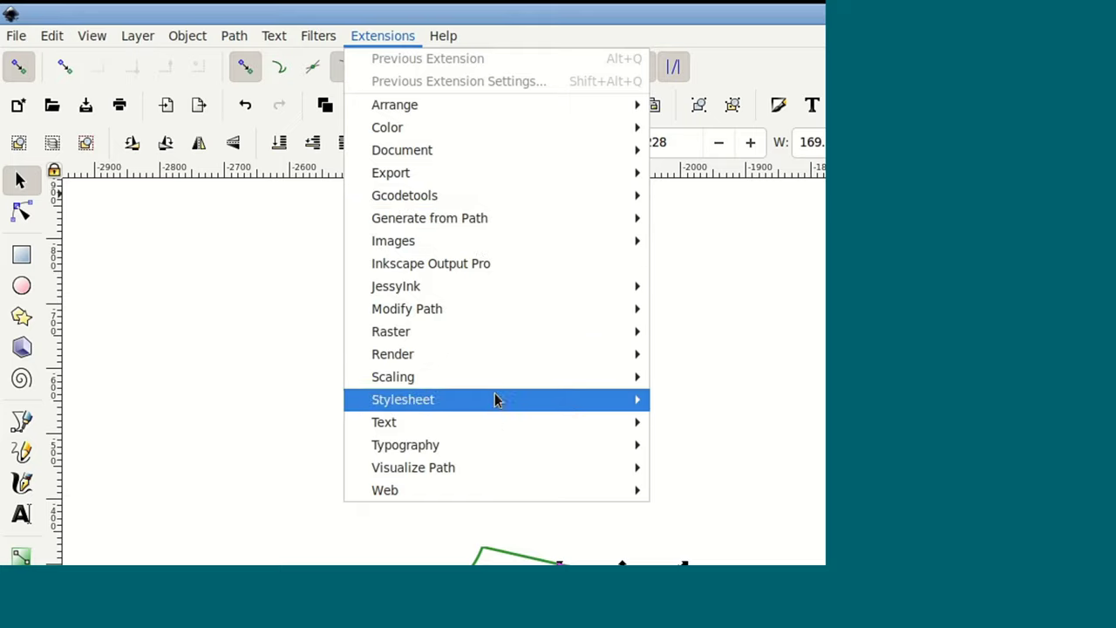
mouse_move(414, 467)
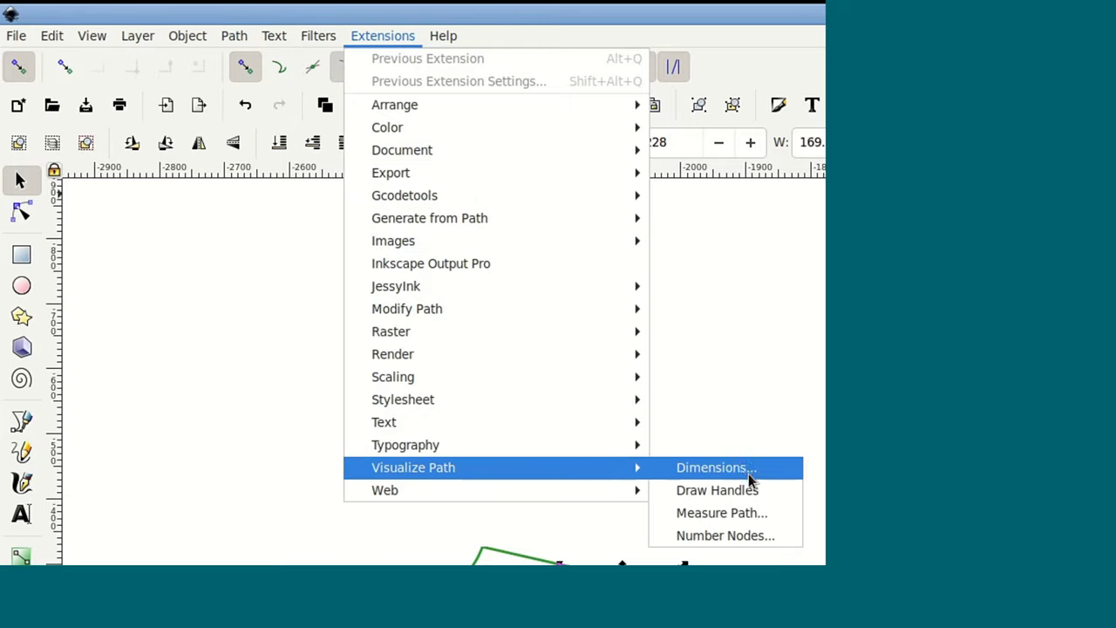
Step: Run Measure Path with length unit mm to label the left armhole curve
click(789, 514)
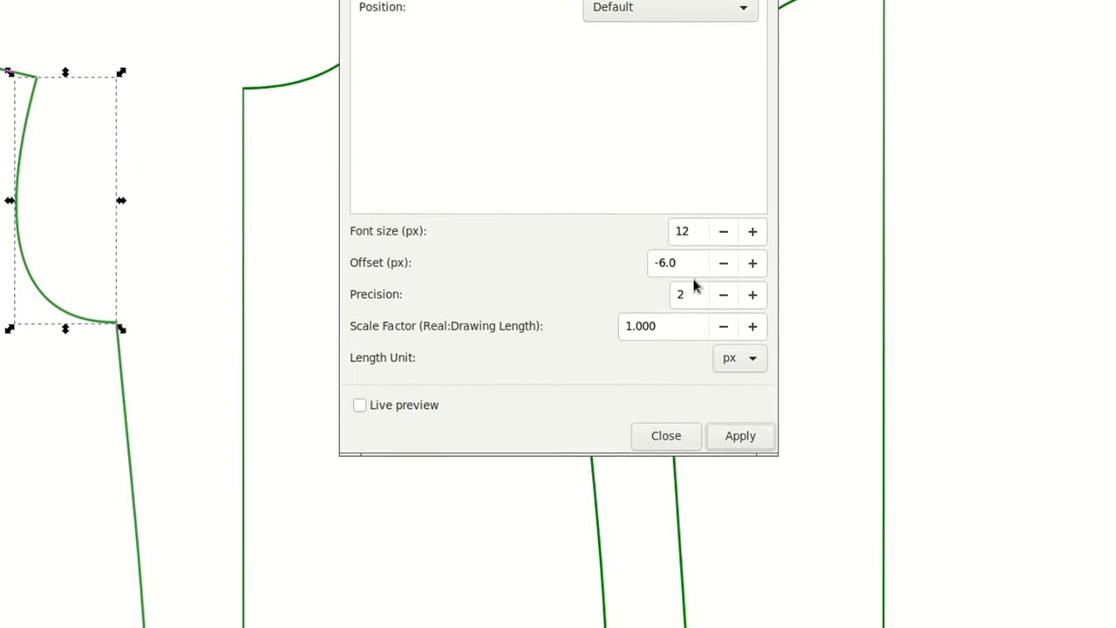
click(756, 321)
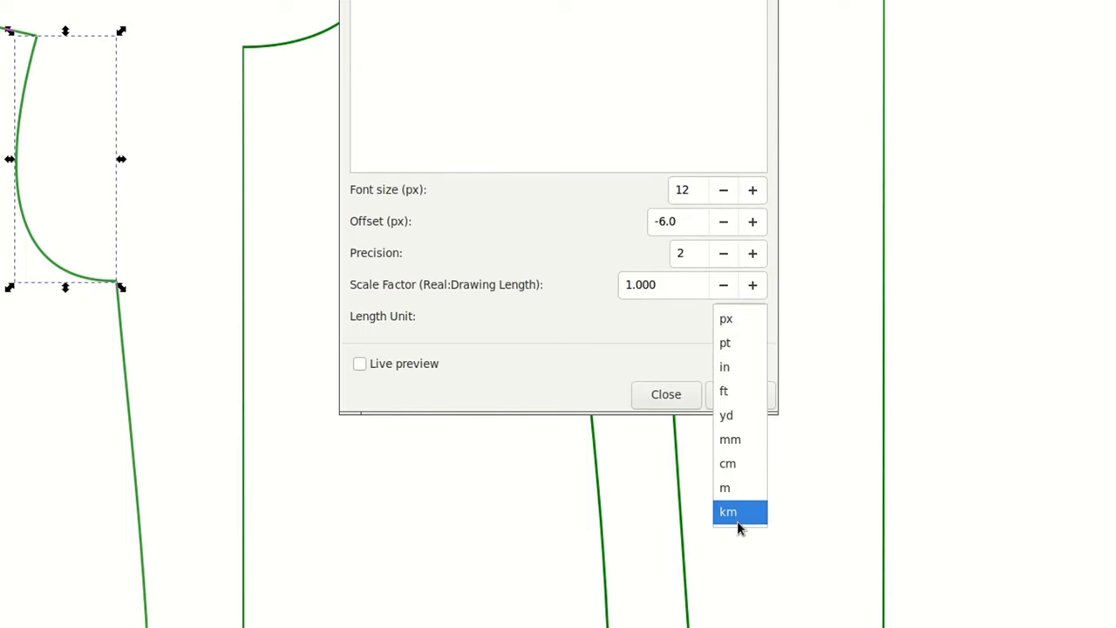
click(739, 442)
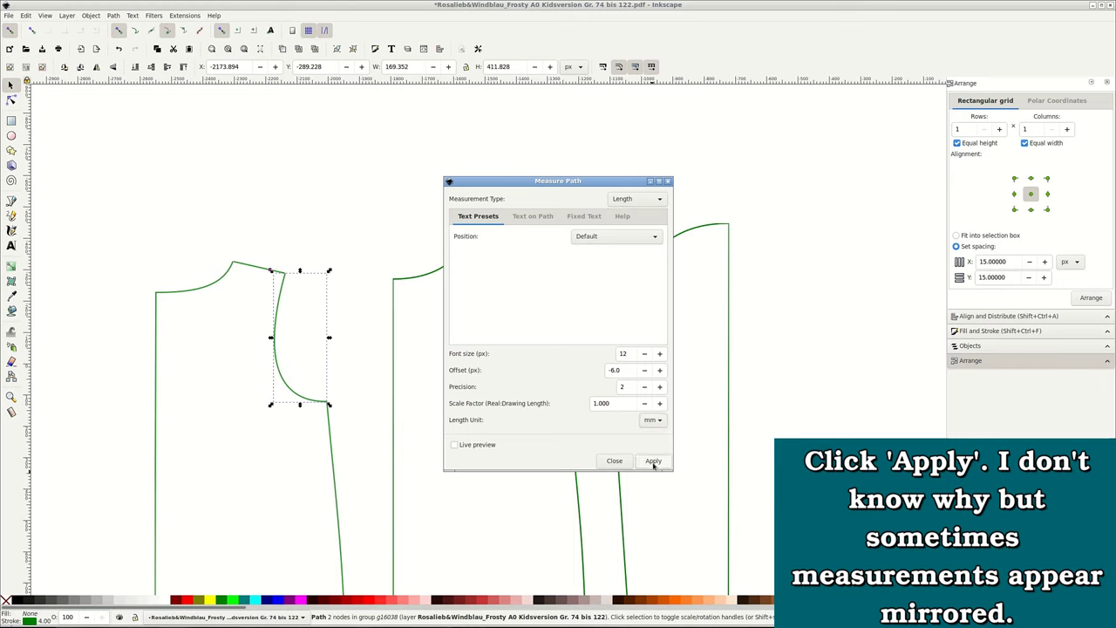
click(654, 461)
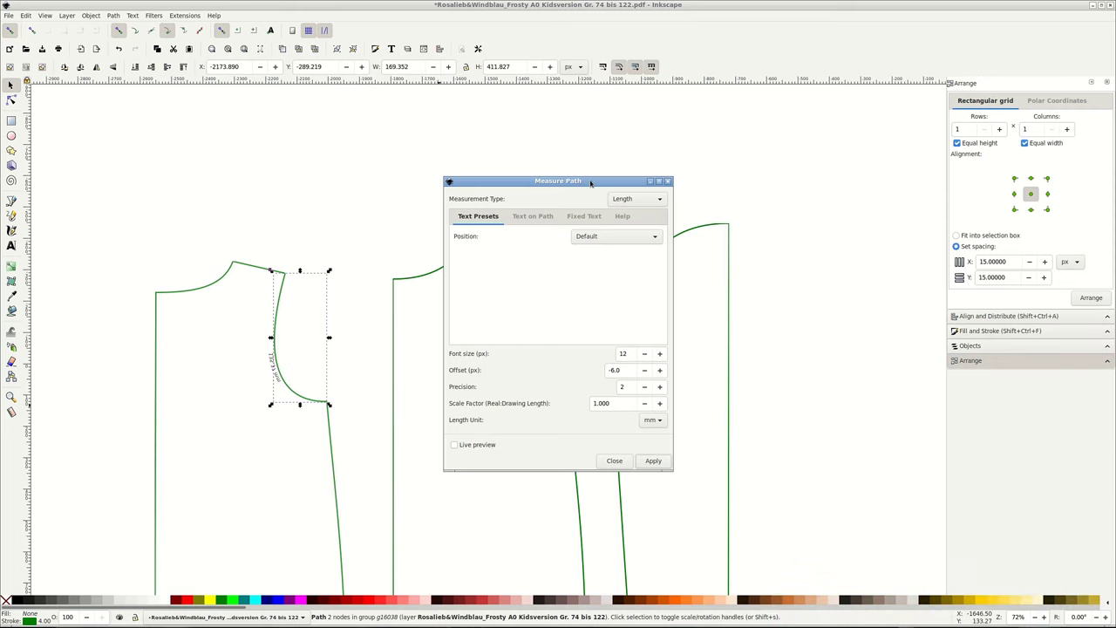
drag(590, 182, 845, 262)
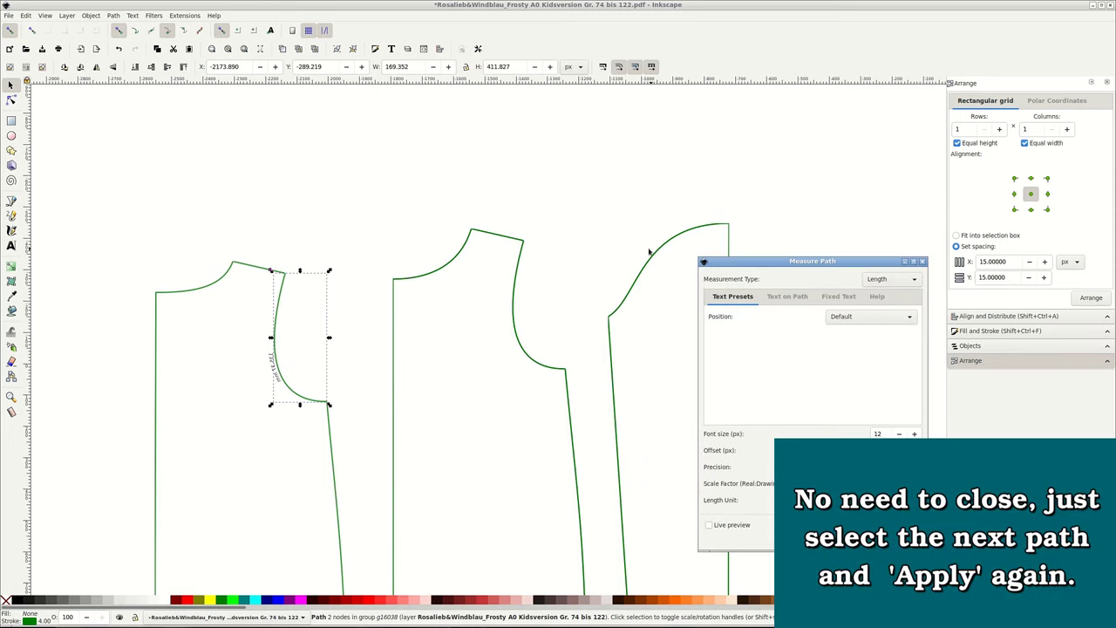
Step: Label the sleeve's armhole curve with its length in mm
click(653, 254)
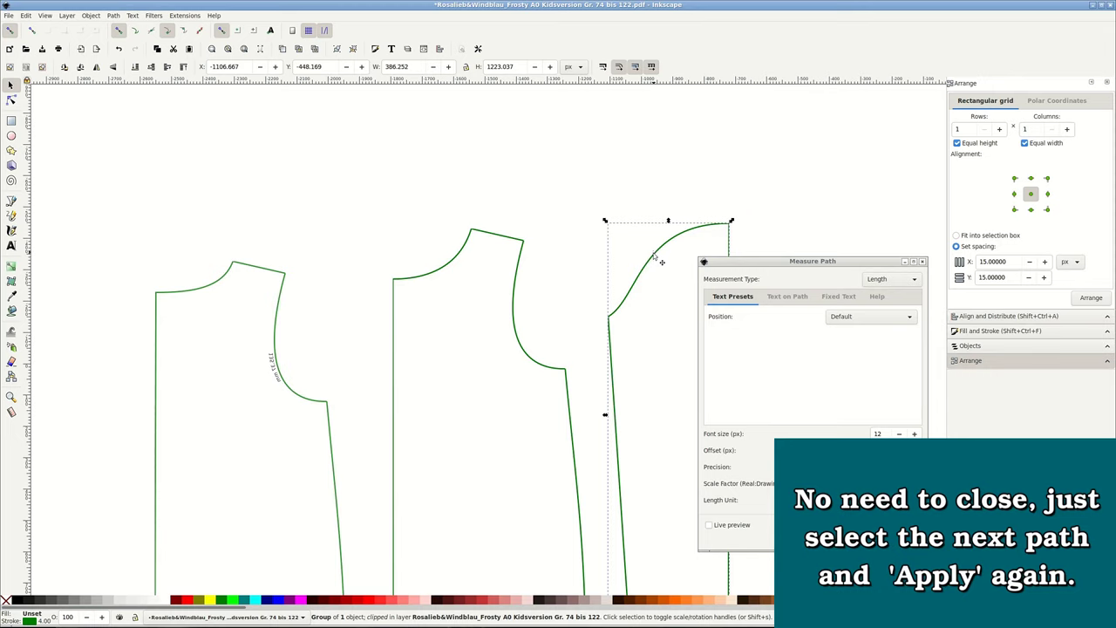
click(11, 102)
click(649, 262)
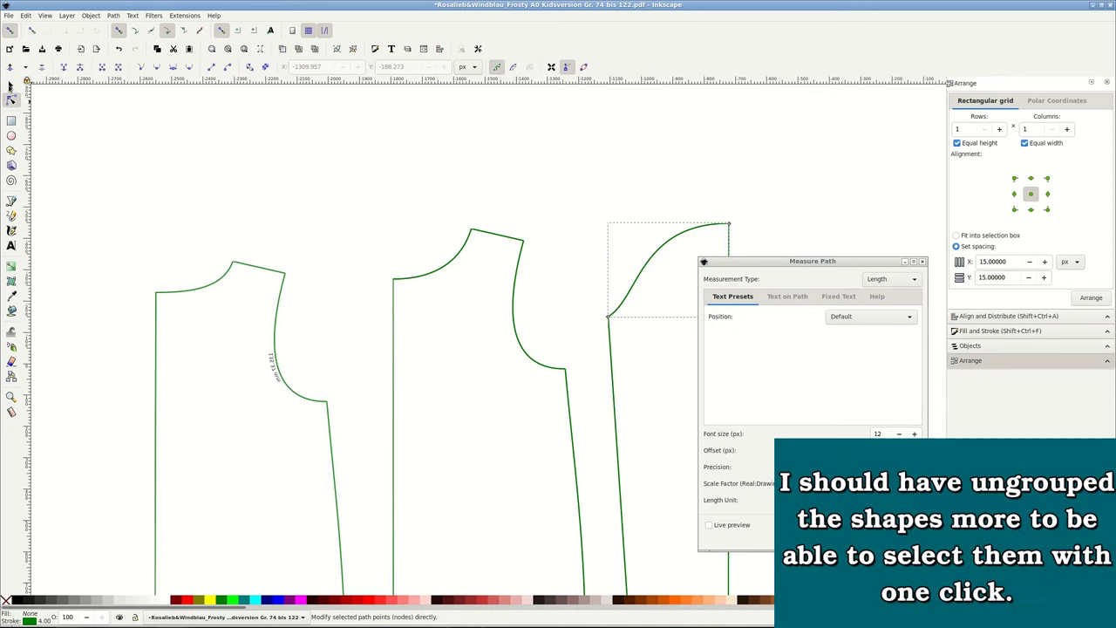
click(10, 86)
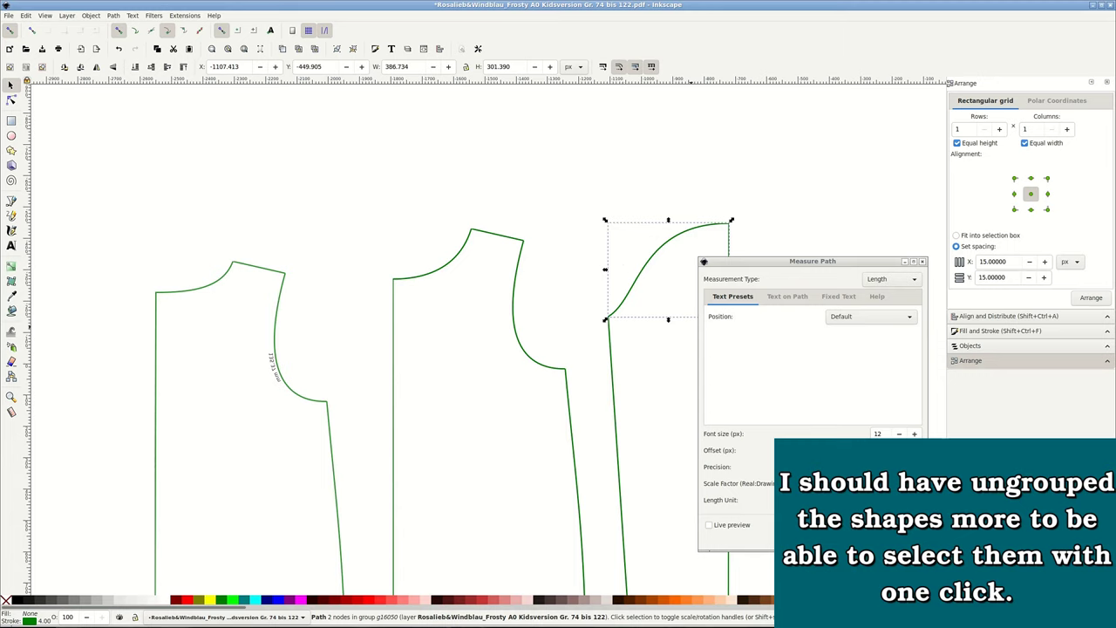
click(897, 540)
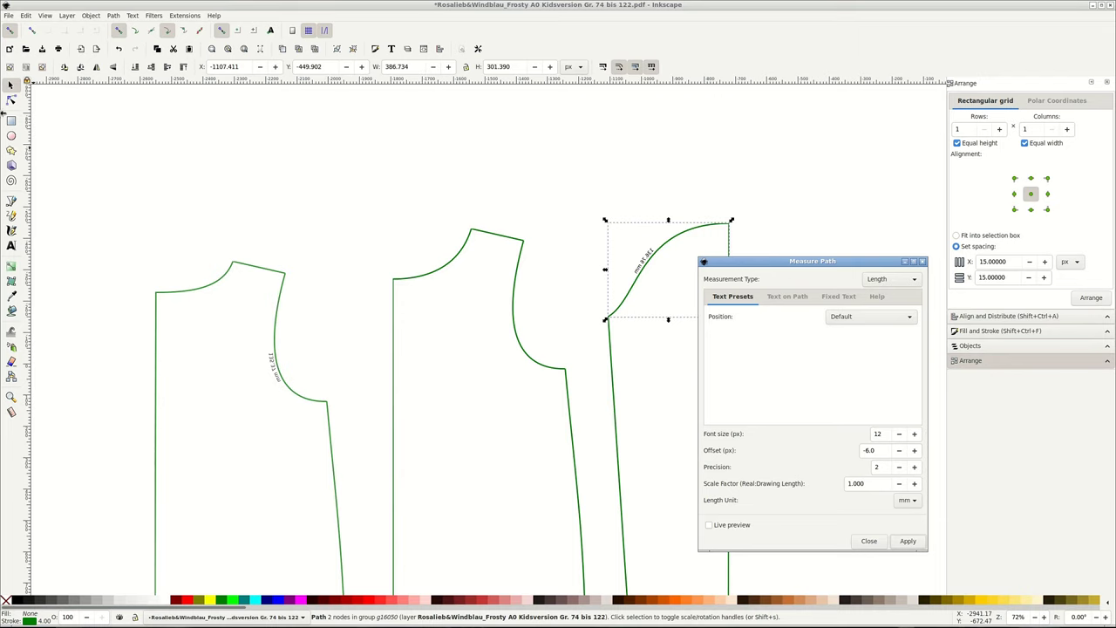
Step: Label the middle bodice's armhole curve in mm and close the Measure Path dialog
click(13, 102)
click(515, 295)
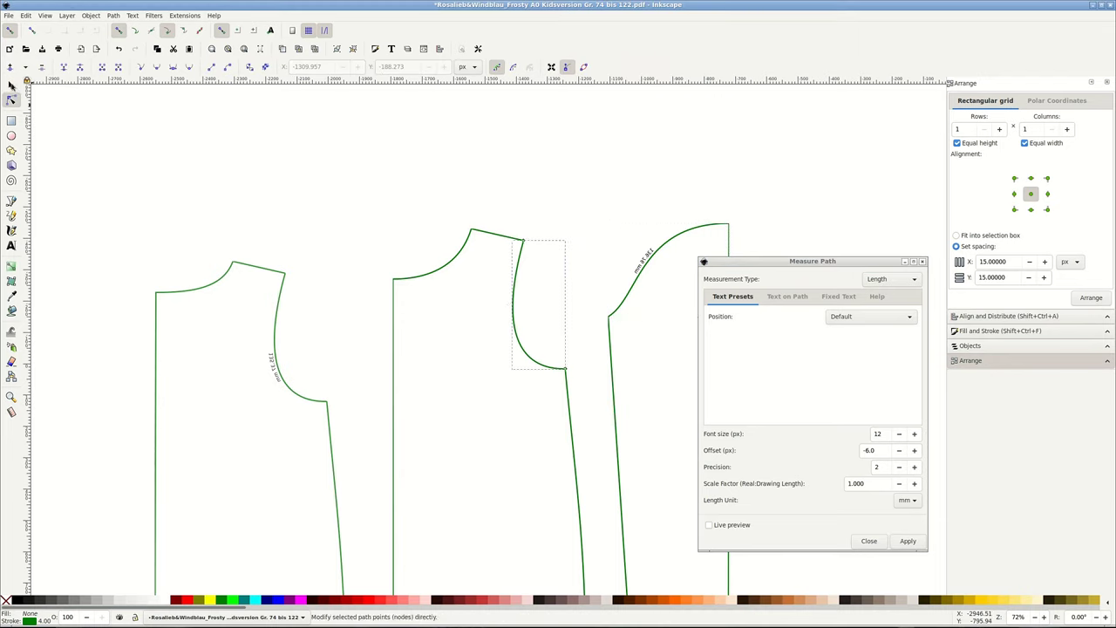
click(11, 86)
click(918, 544)
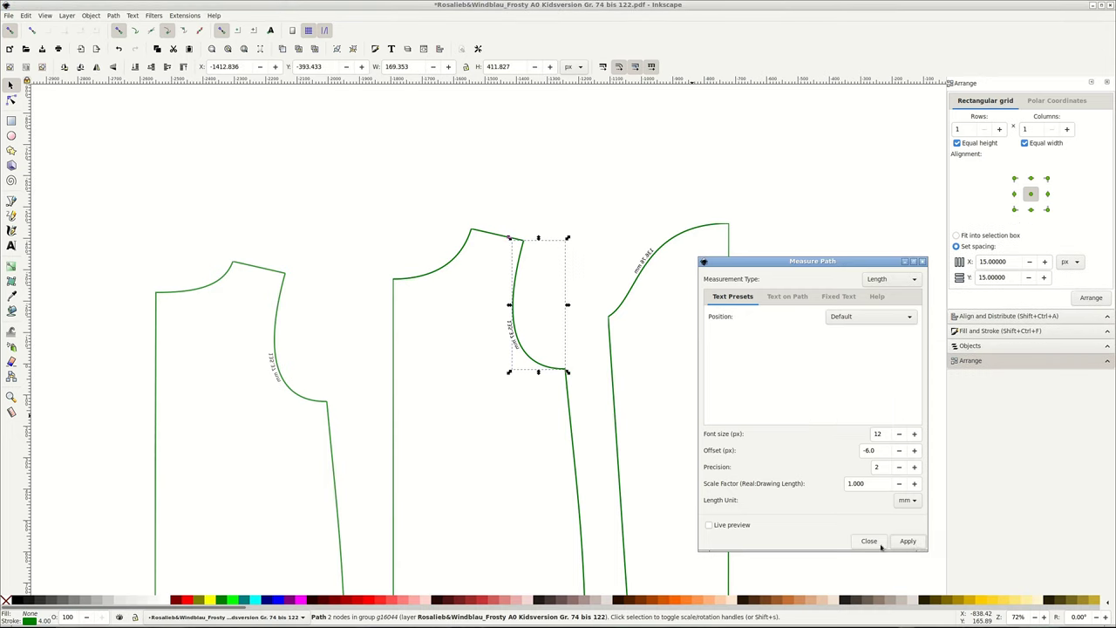
click(878, 543)
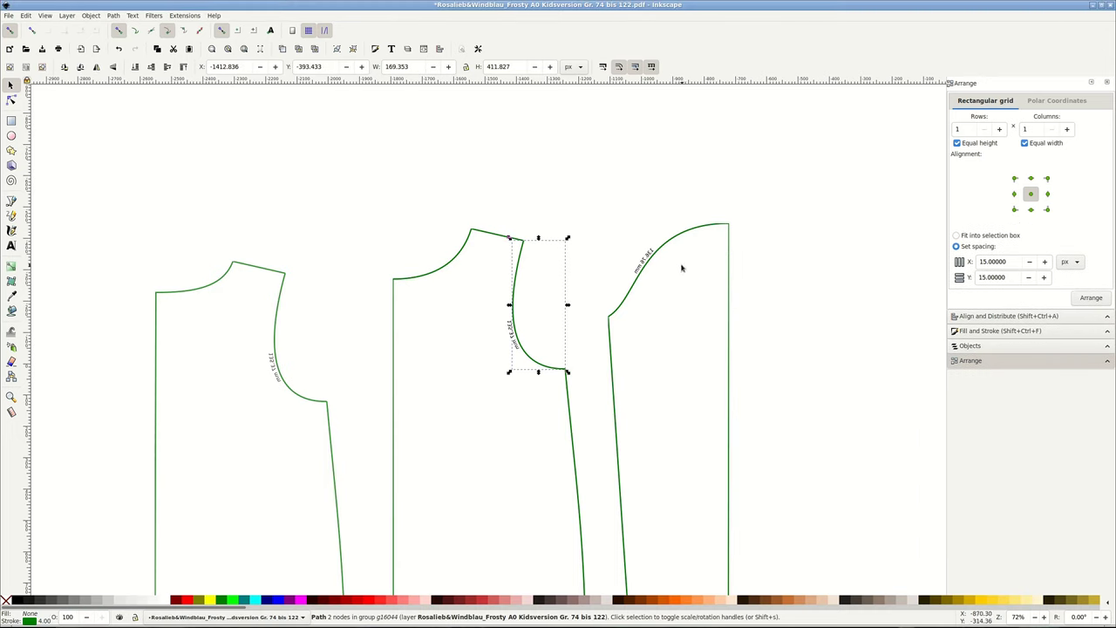
scroll(676, 254, up, 1)
Step: Duplicate the left bodice's armhole seamline and pull the copy upward
scroll(675, 256, up, 1)
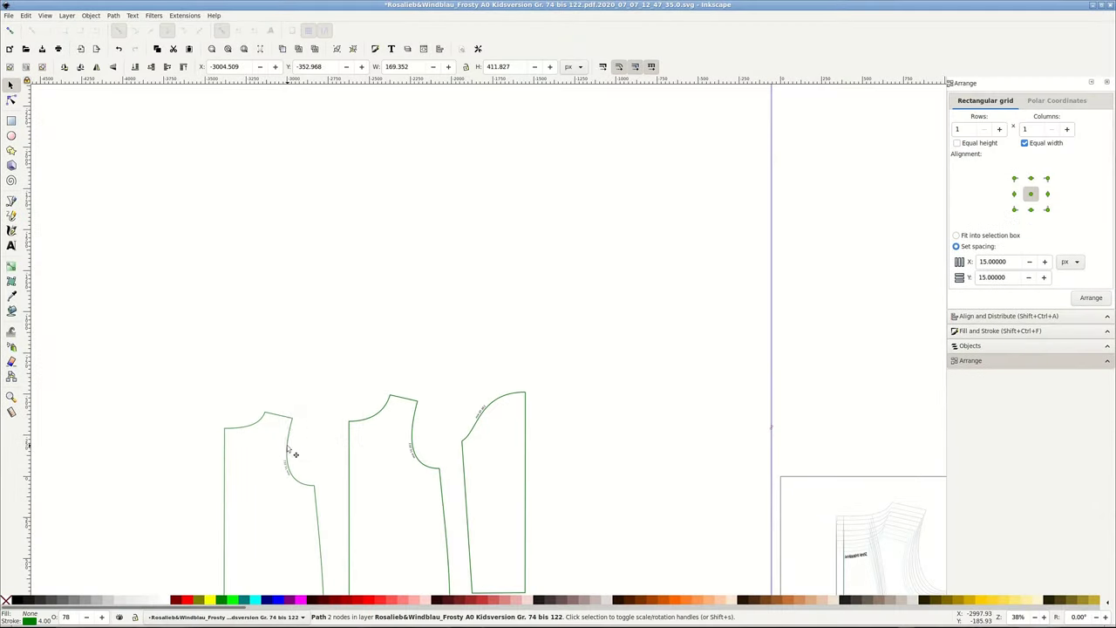
click(295, 454)
key(ctrl+d)
drag(289, 447, 313, 316)
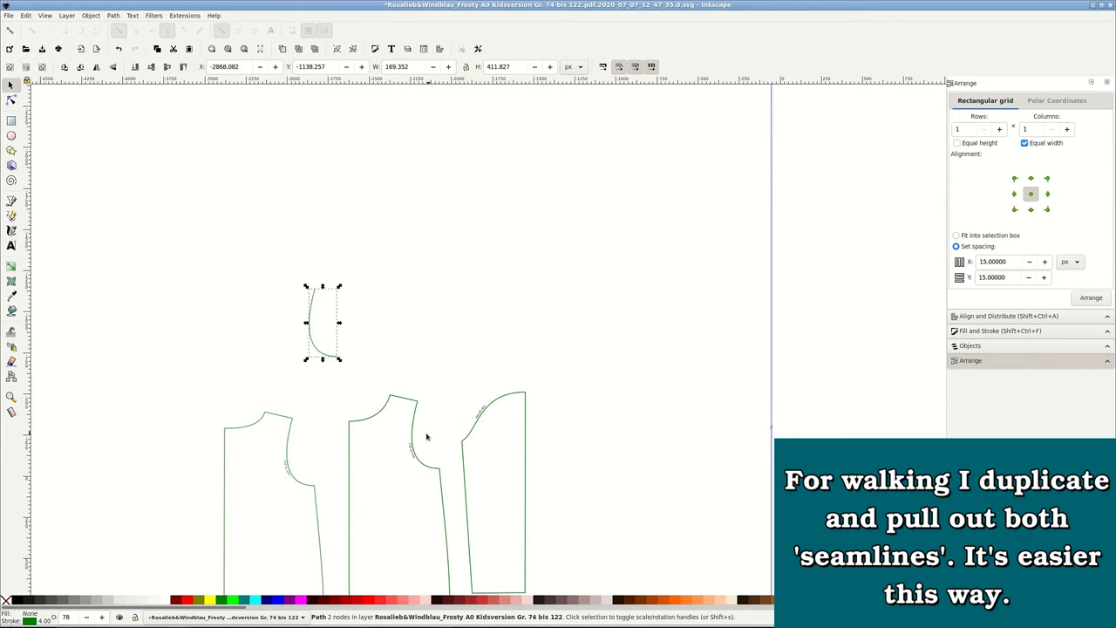
Step: Move the sleeve's armhole seamline up beside the copy, then select the left copy
click(504, 410)
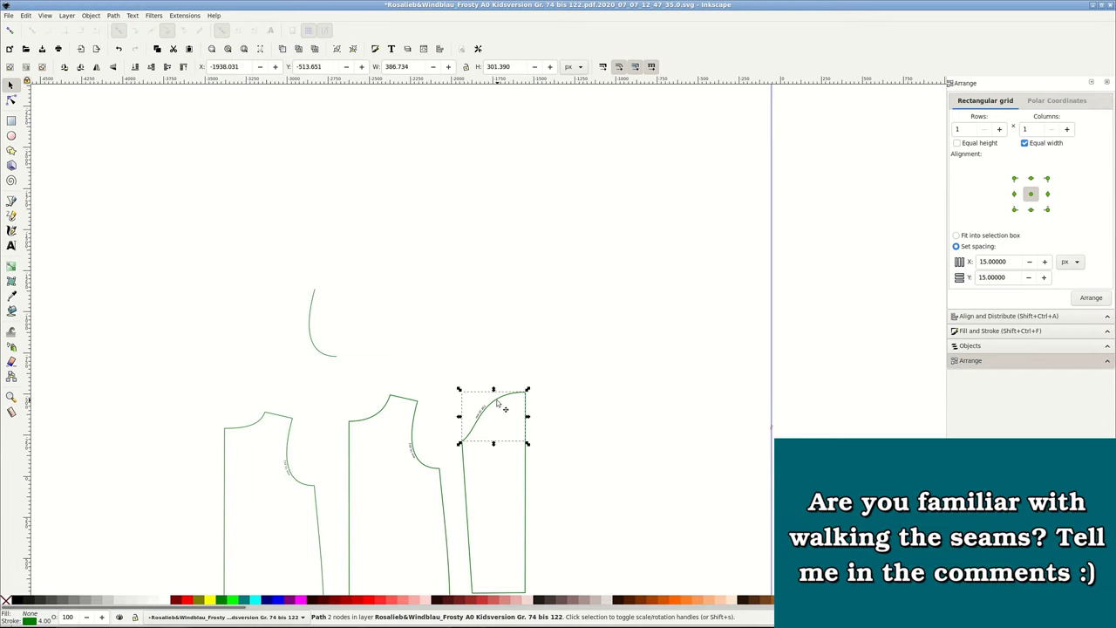
mouse_move(504, 409)
mouse_down()
mouse_move(475, 340)
mouse_move(407, 312)
mouse_up()
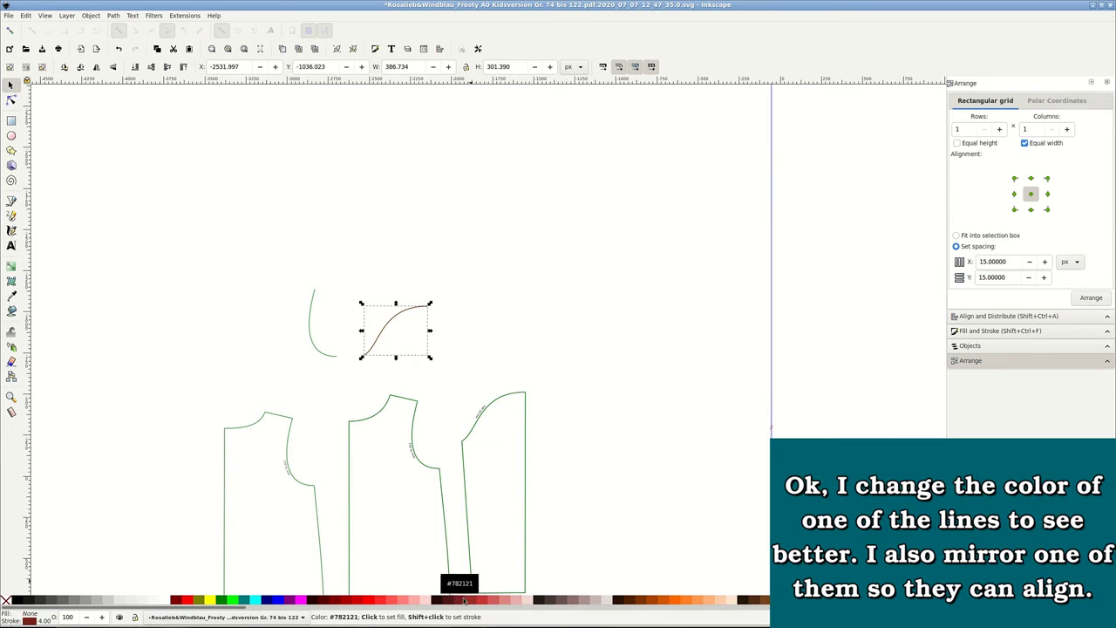
click(309, 329)
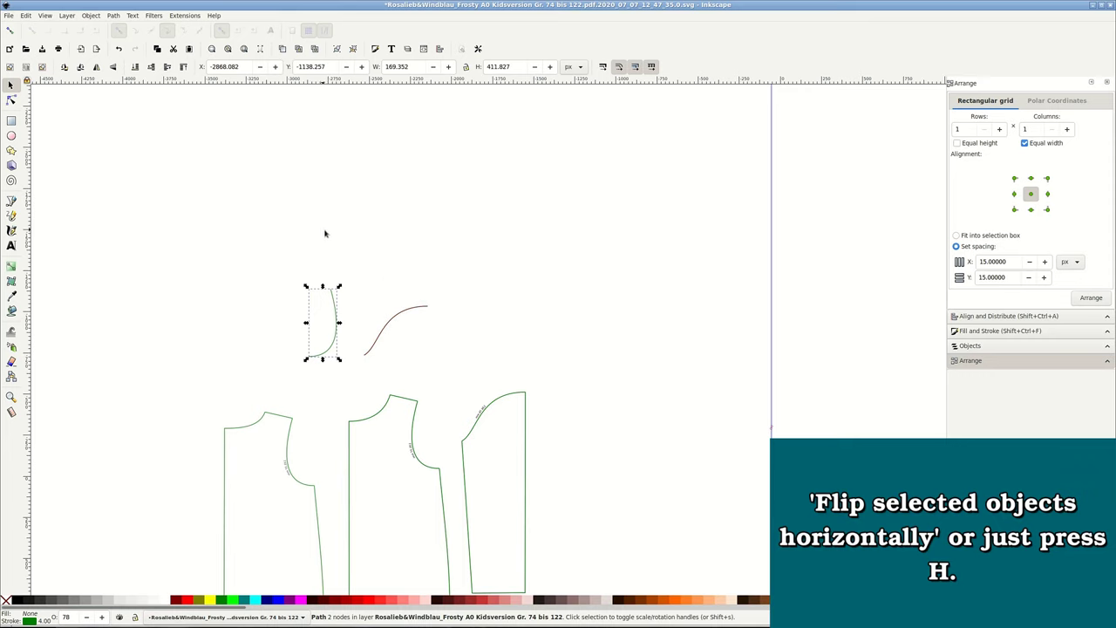
scroll(349, 375, up, 2)
scroll(346, 380, up, 1)
scroll(349, 379, up, 2)
scroll(351, 382, up, 2)
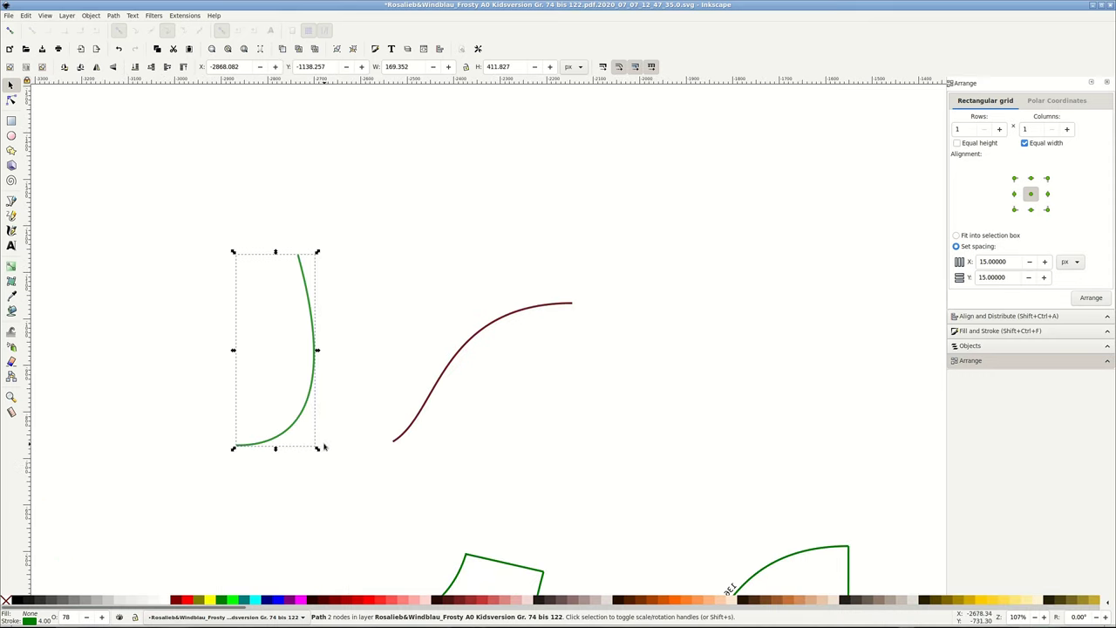
Step: Rotate the green armhole copy to match the brown curve and set its lower end on the brown end
click(304, 430)
mouse_move(320, 450)
mouse_down()
mouse_move(343, 392)
mouse_move(416, 410)
mouse_up()
scroll(416, 410, up, 1)
scroll(412, 412, up, 2)
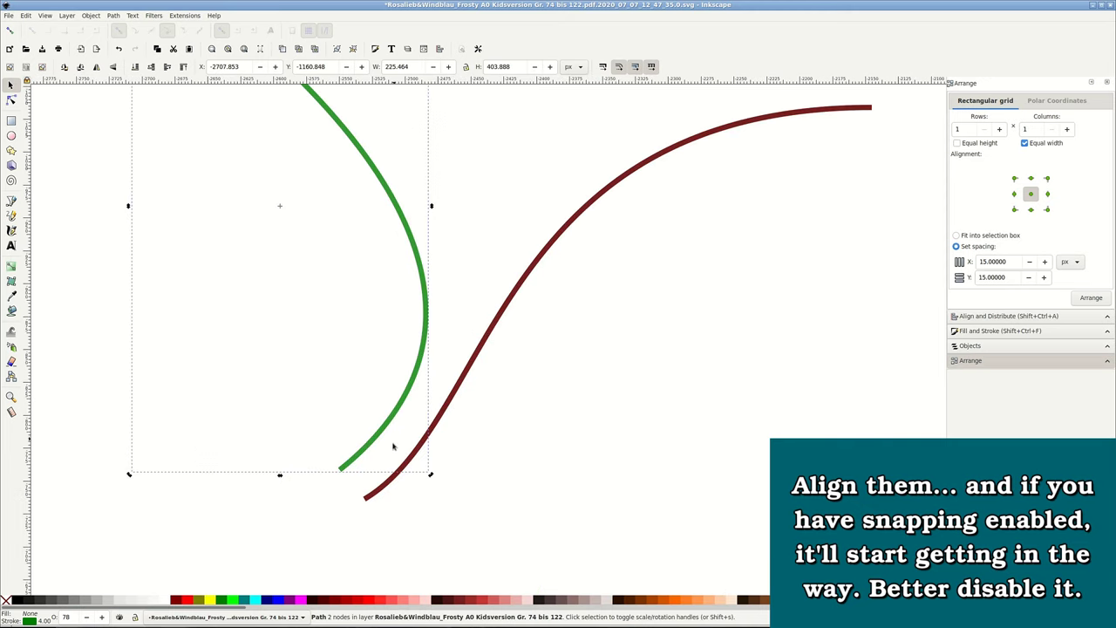
drag(368, 459, 397, 489)
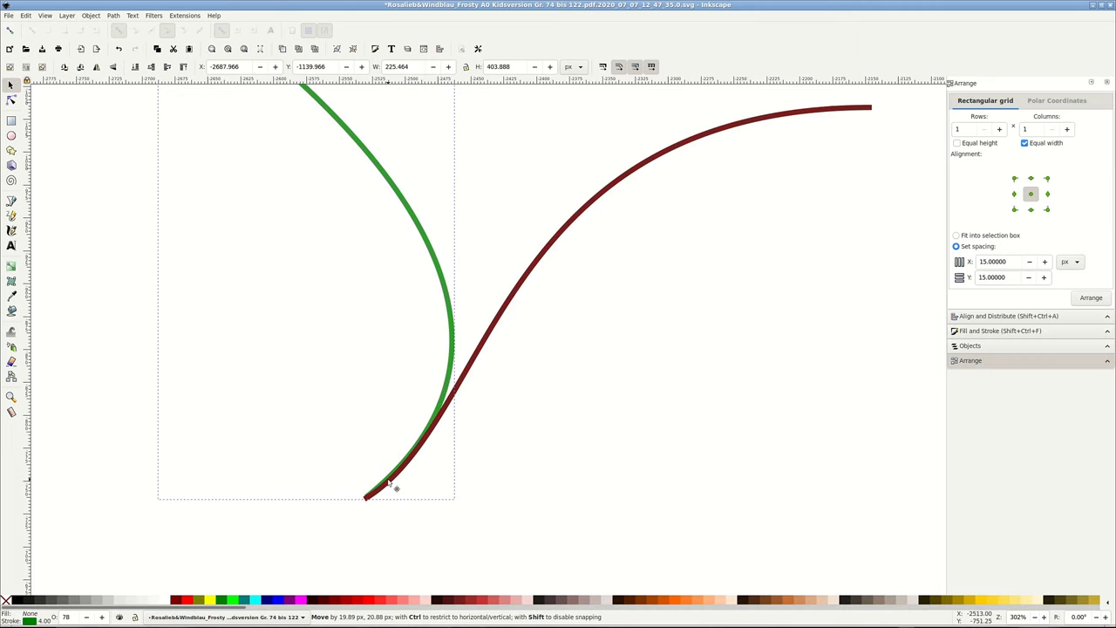
drag(396, 488, 396, 491)
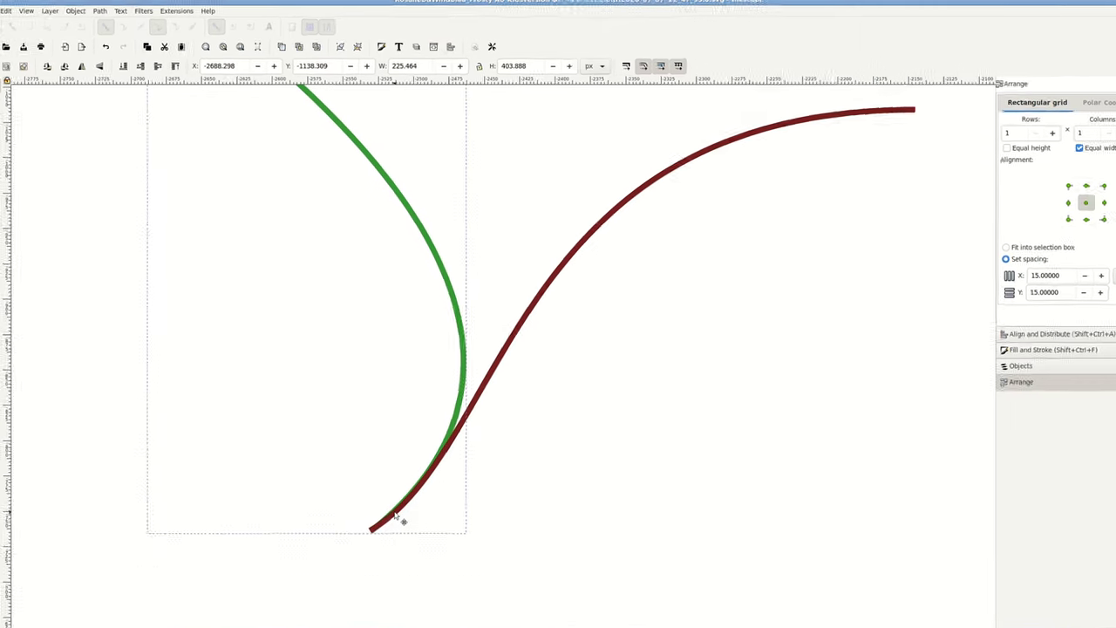
click(396, 492)
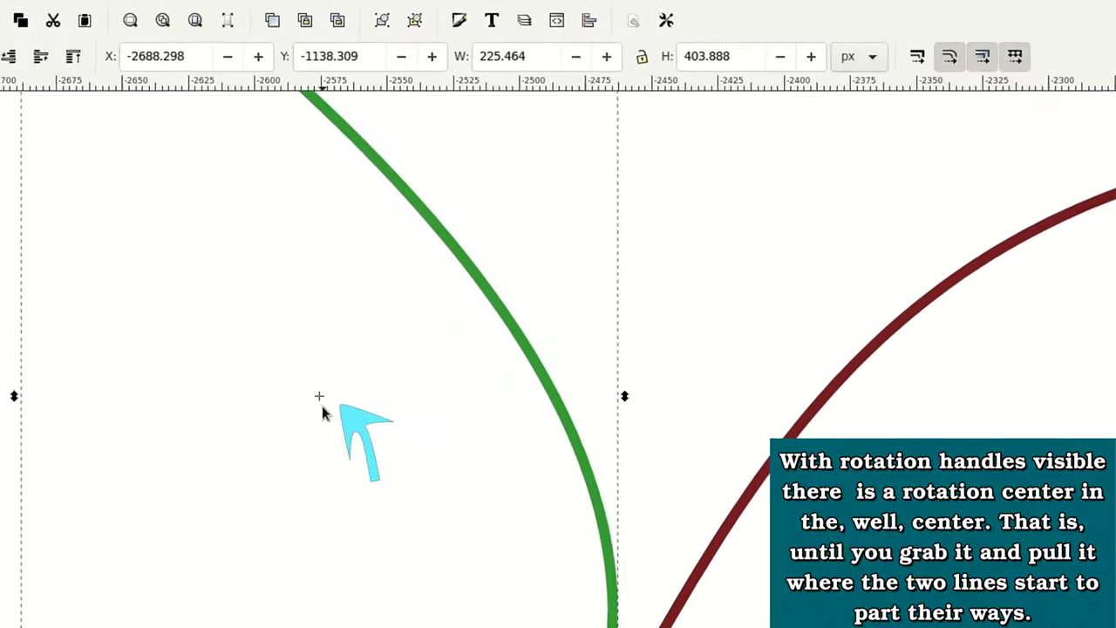
Step: Roll the green curve along the lower brown seamline, rotating around each new contact point
drag(317, 360, 369, 476)
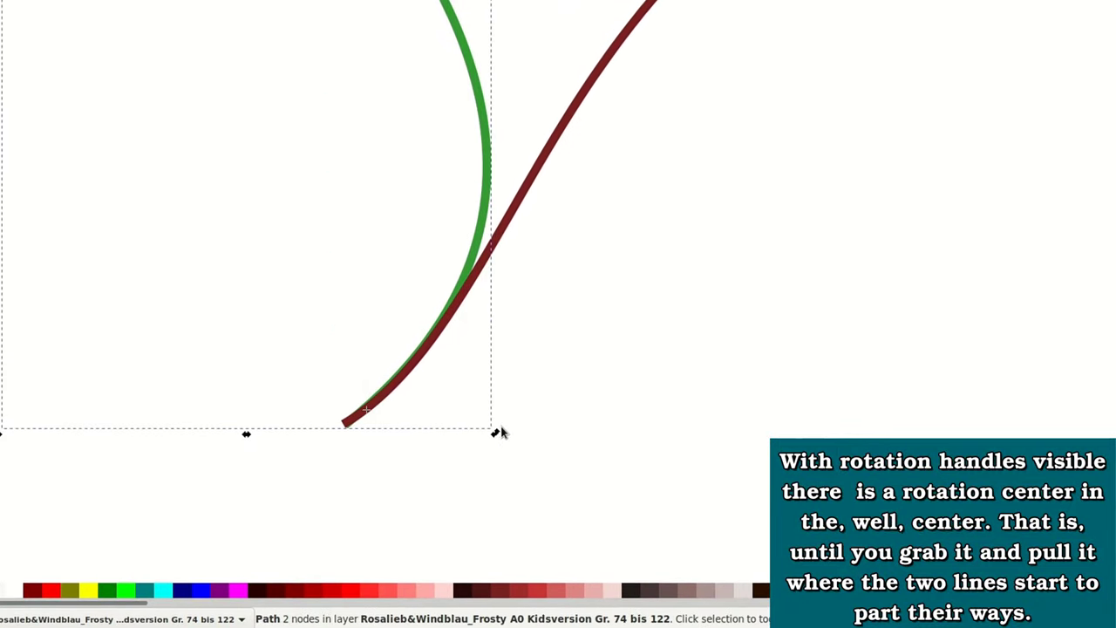
drag(495, 441, 494, 449)
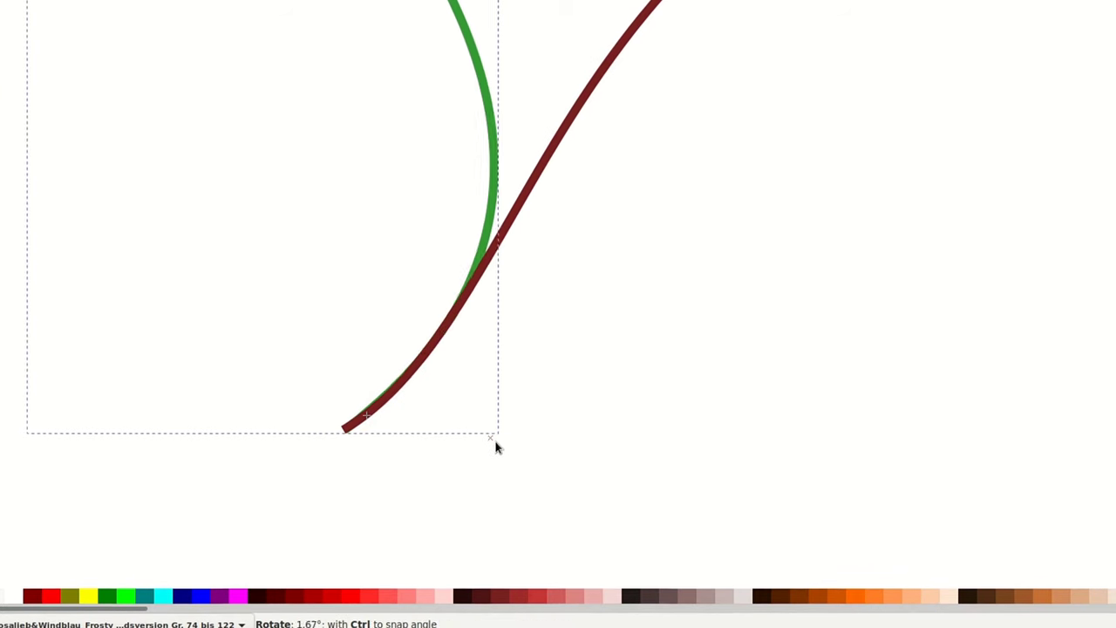
drag(366, 428, 415, 384)
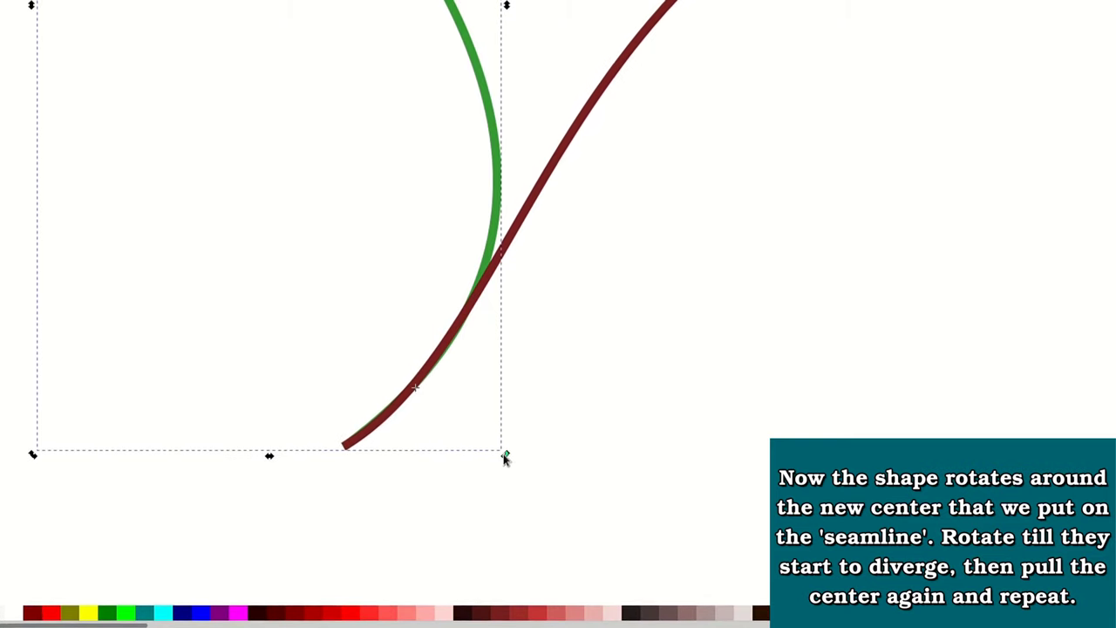
drag(505, 455, 501, 457)
drag(419, 397, 451, 370)
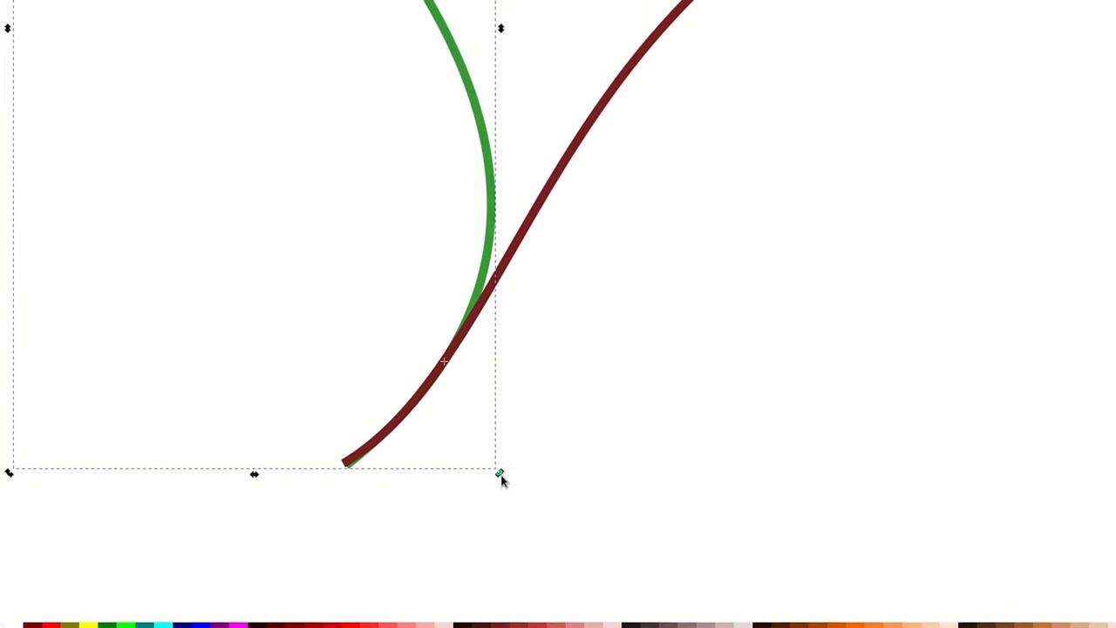
Step: Reselect the green seamline and keep rotating it around its meeting points with the brown curve
click(501, 480)
click(493, 266)
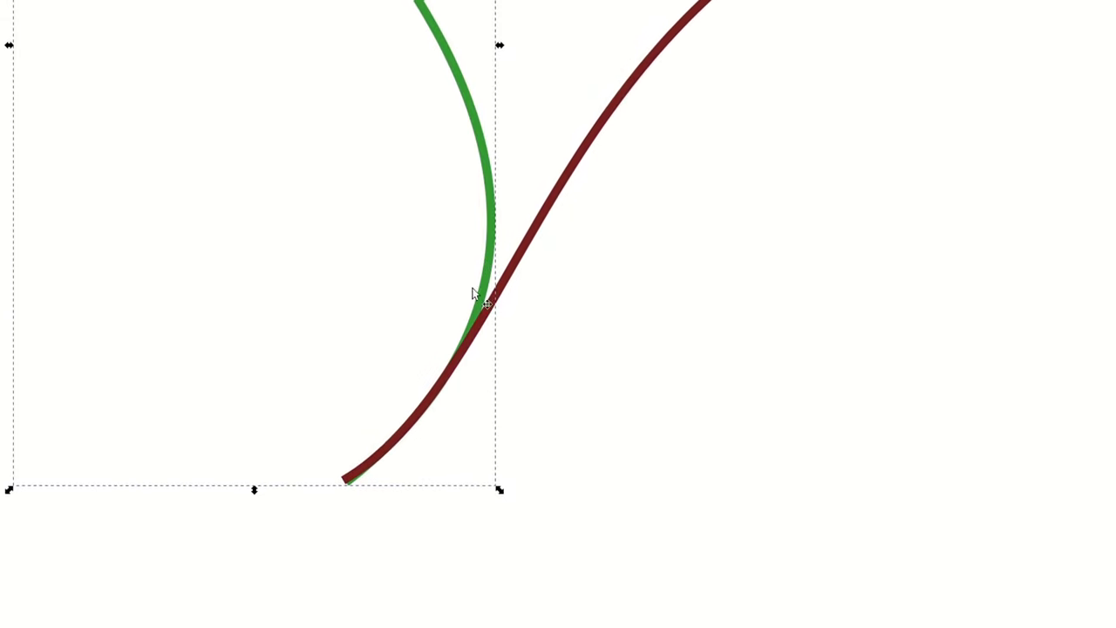
click(492, 213)
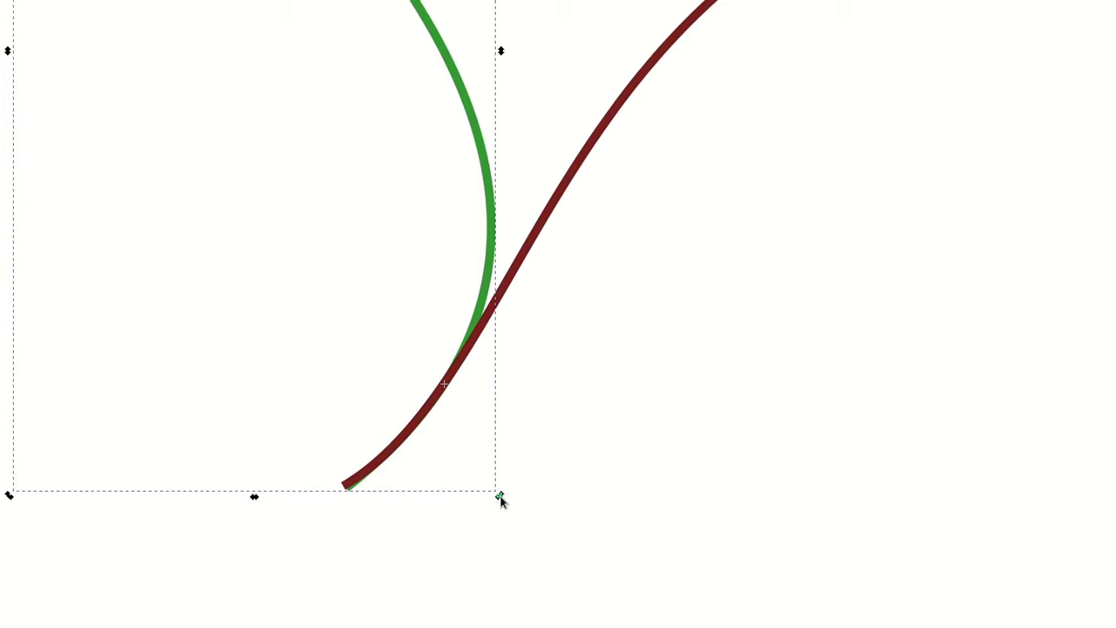
drag(503, 499, 498, 506)
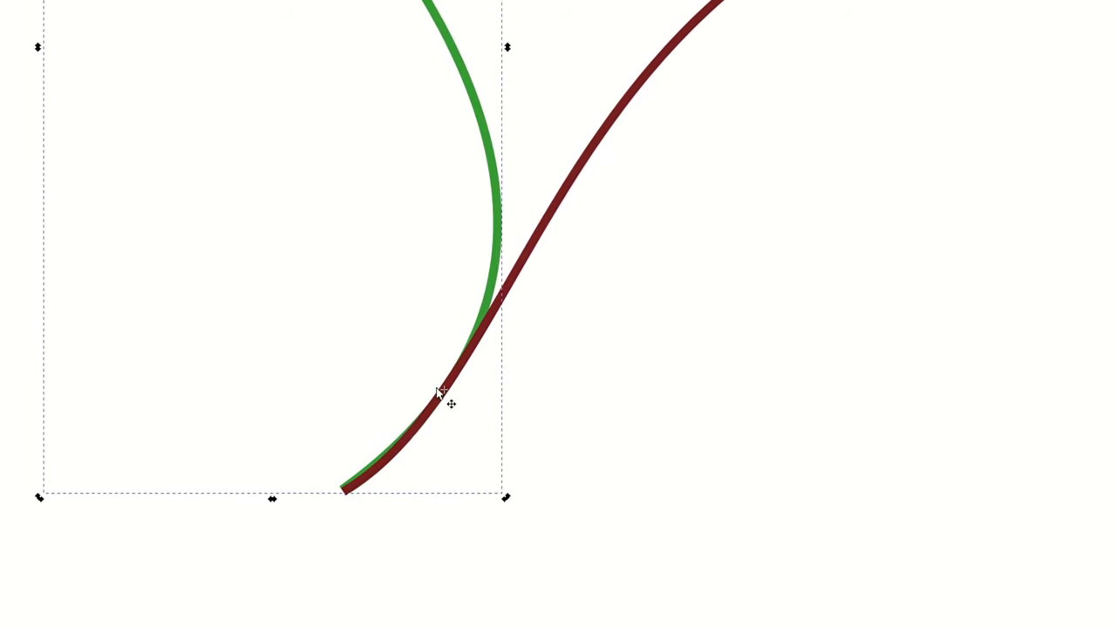
drag(466, 364, 468, 357)
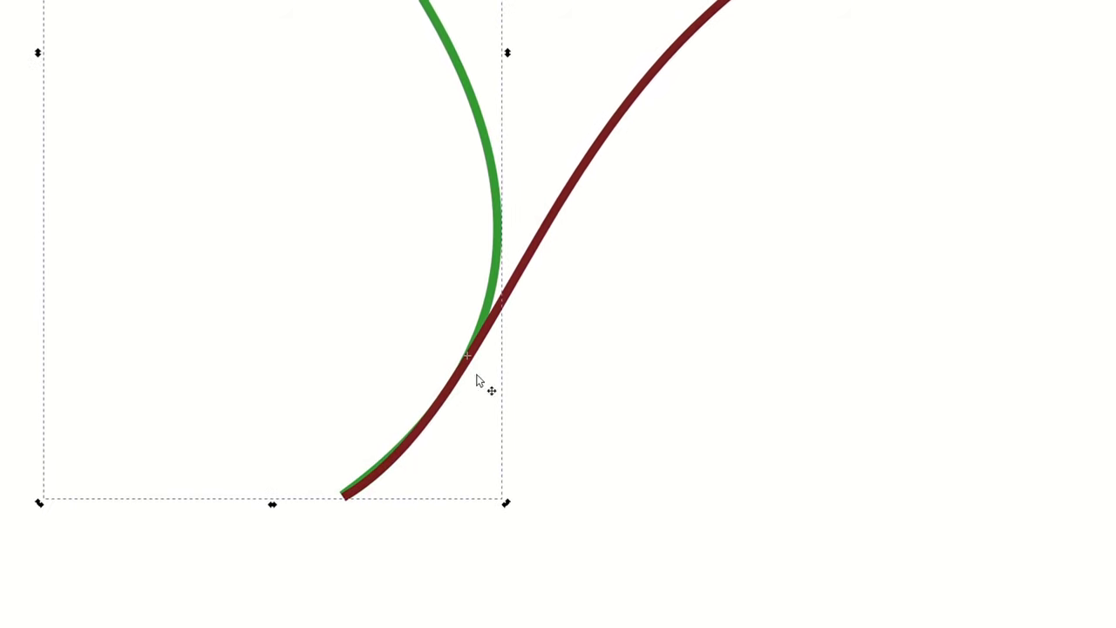
drag(506, 504, 492, 546)
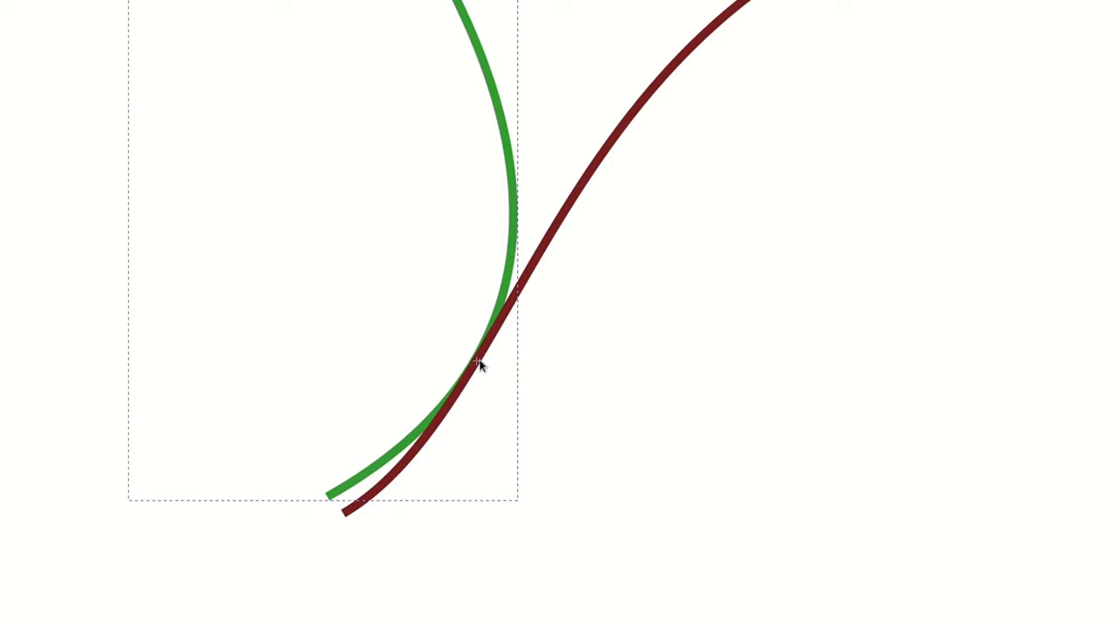
drag(470, 373, 480, 361)
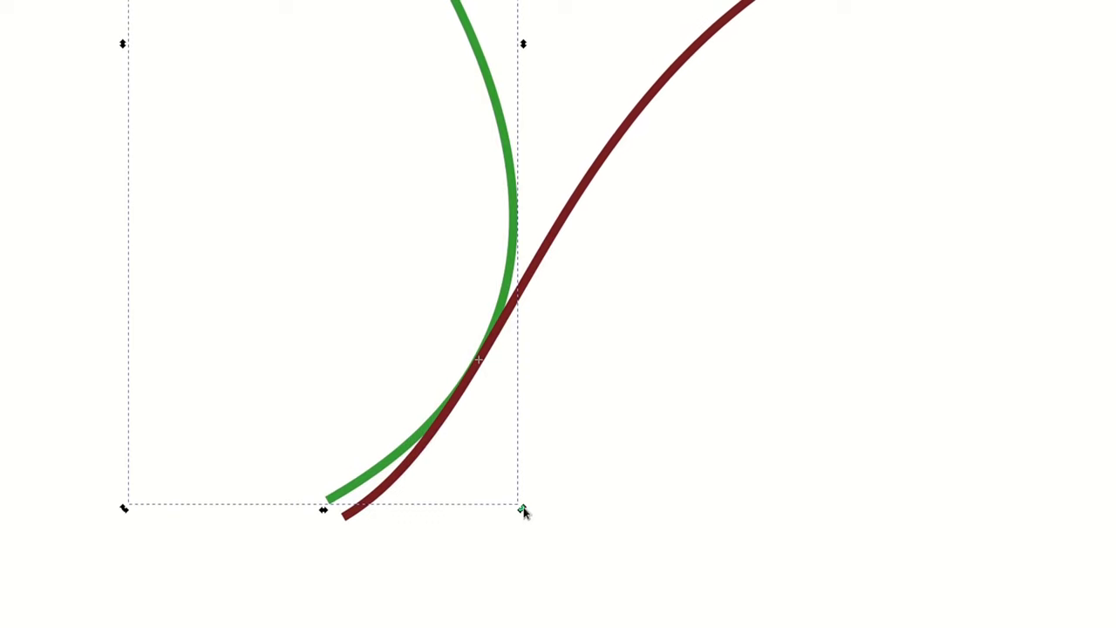
drag(523, 512, 513, 527)
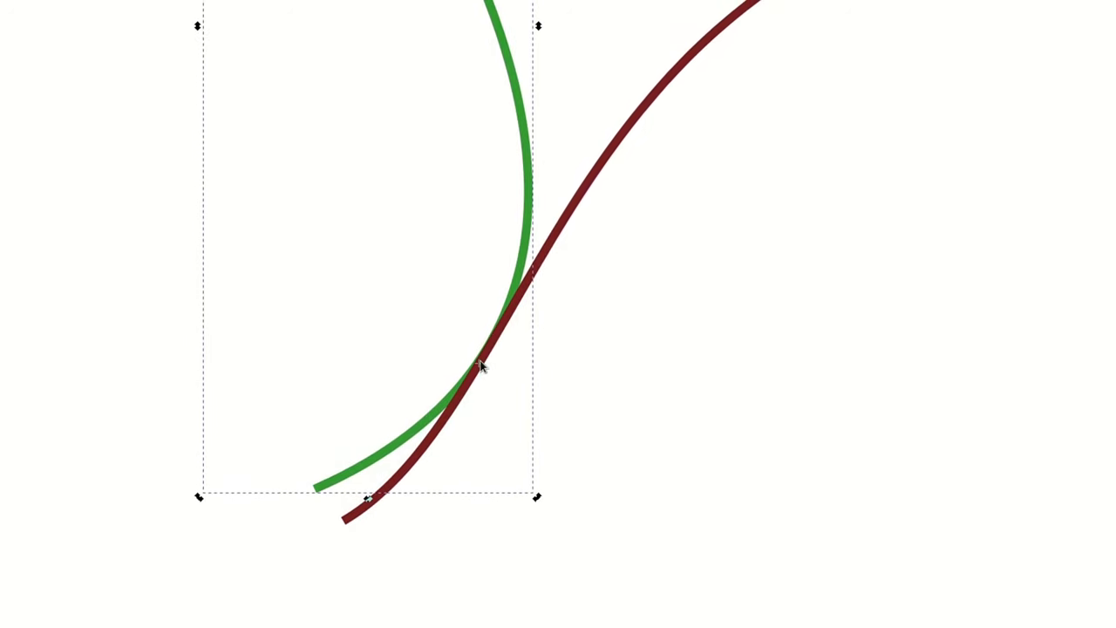
drag(537, 506, 524, 530)
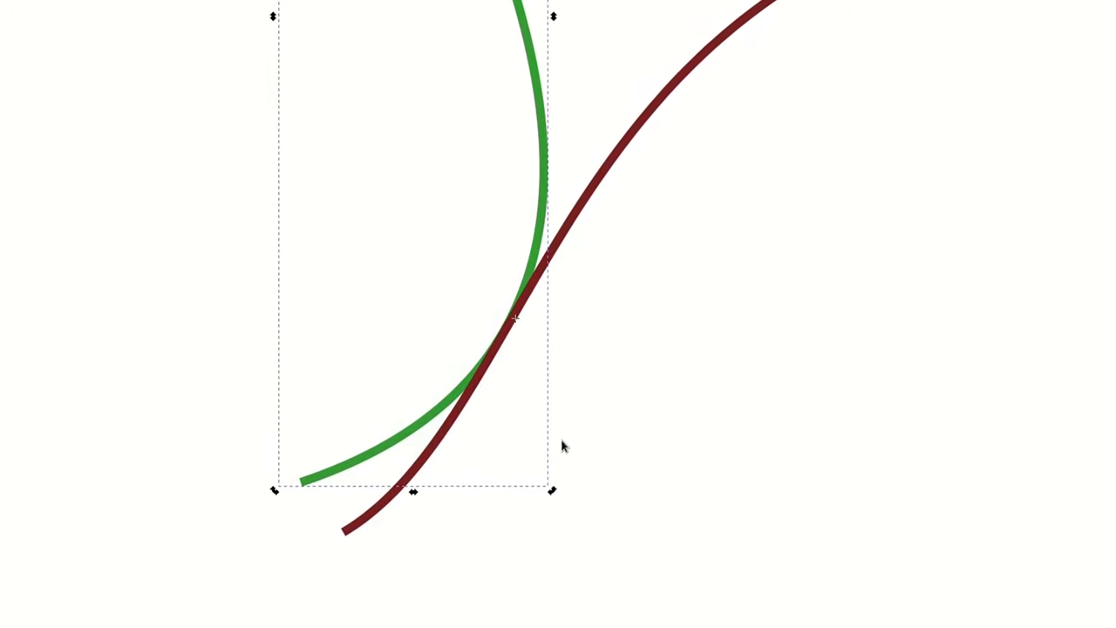
drag(552, 491, 538, 524)
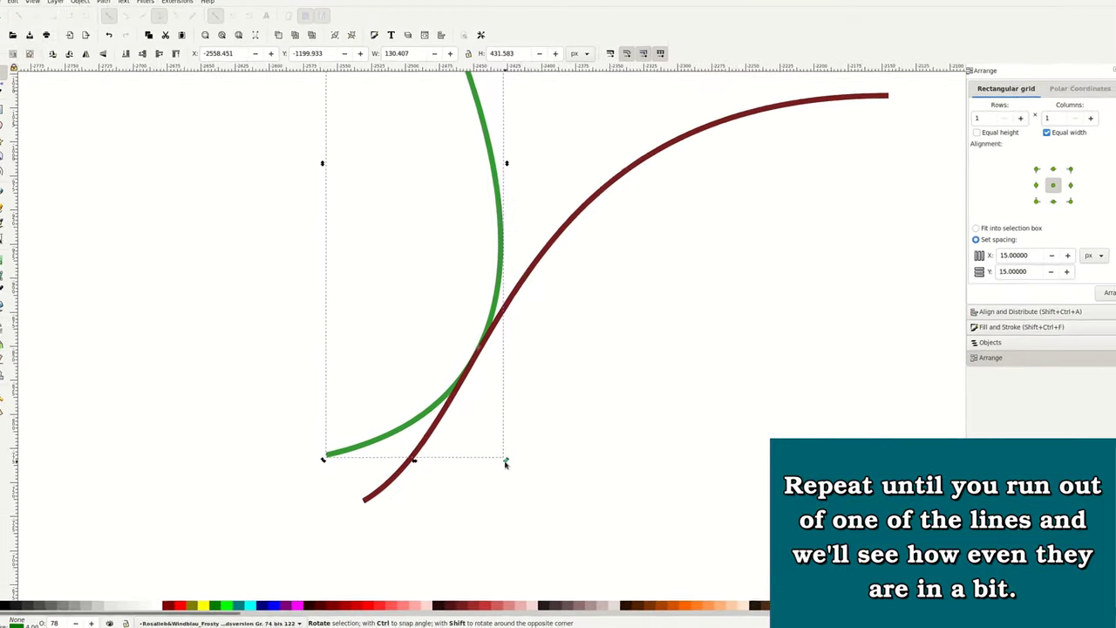
Step: Walk the green curve clockwise further up the brown seamline with successive rotations
mouse_move(506, 464)
mouse_down()
mouse_move(555, 438)
mouse_move(516, 448)
mouse_move(528, 433)
mouse_move(508, 304)
mouse_up()
click(534, 418)
drag(560, 389, 559, 419)
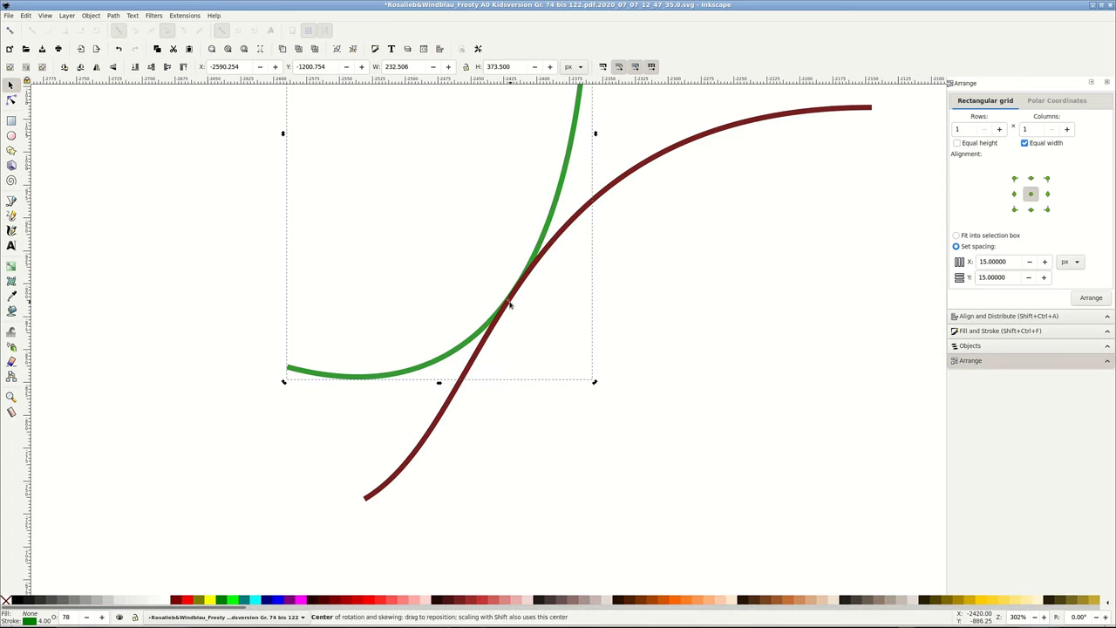
drag(594, 381, 591, 401)
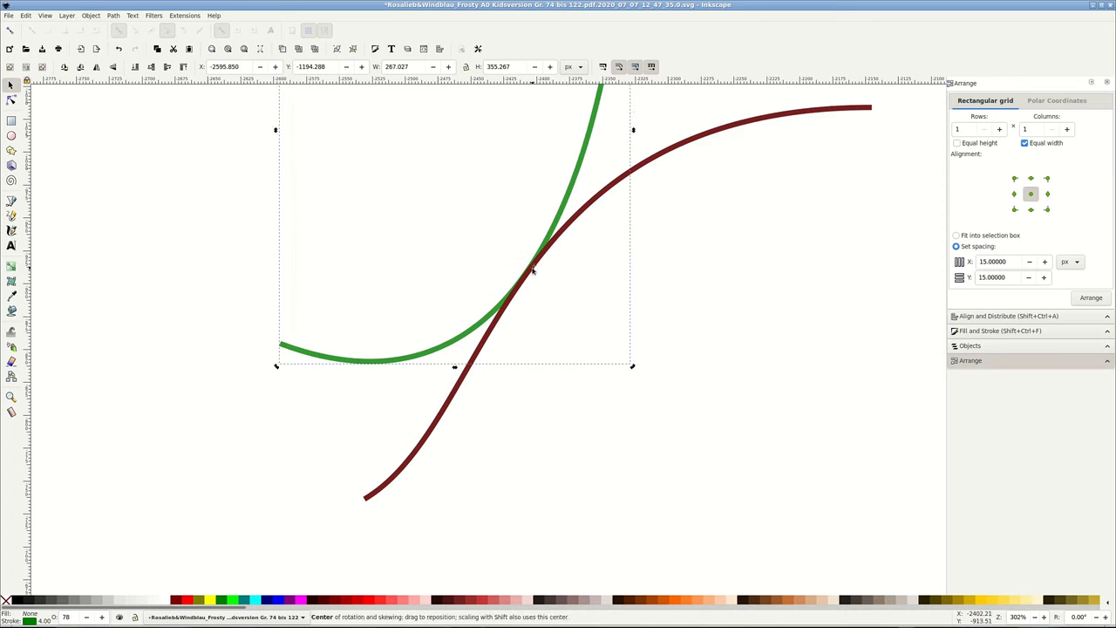
drag(633, 366, 623, 391)
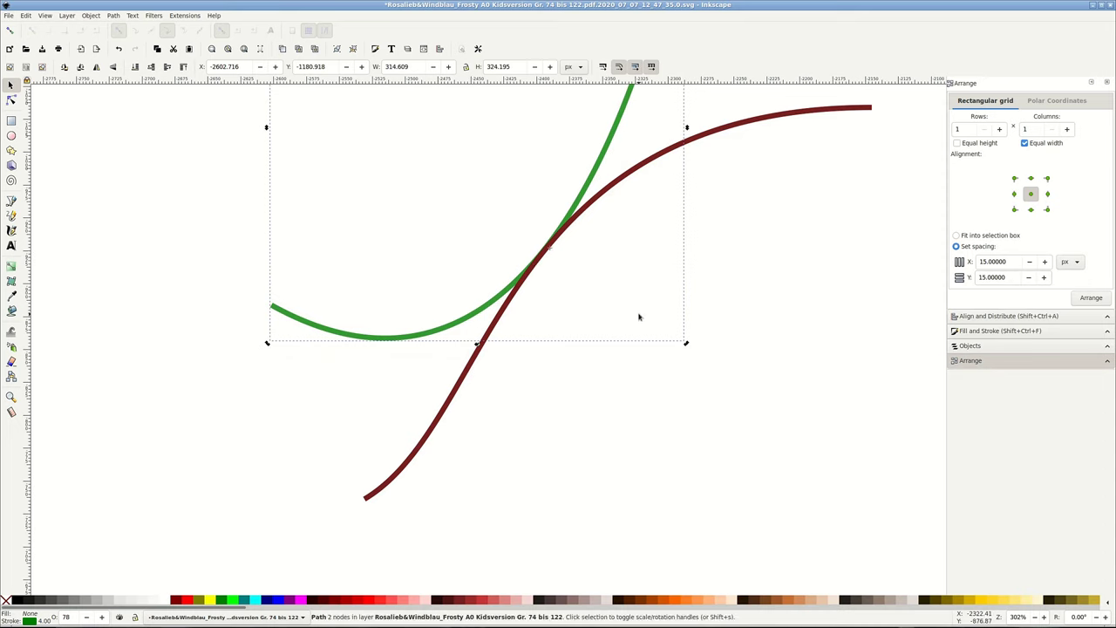
scroll(638, 318, up, 2)
mouse_move(689, 415)
mouse_down()
mouse_move(677, 424)
mouse_move(704, 424)
mouse_up()
drag(751, 378, 747, 402)
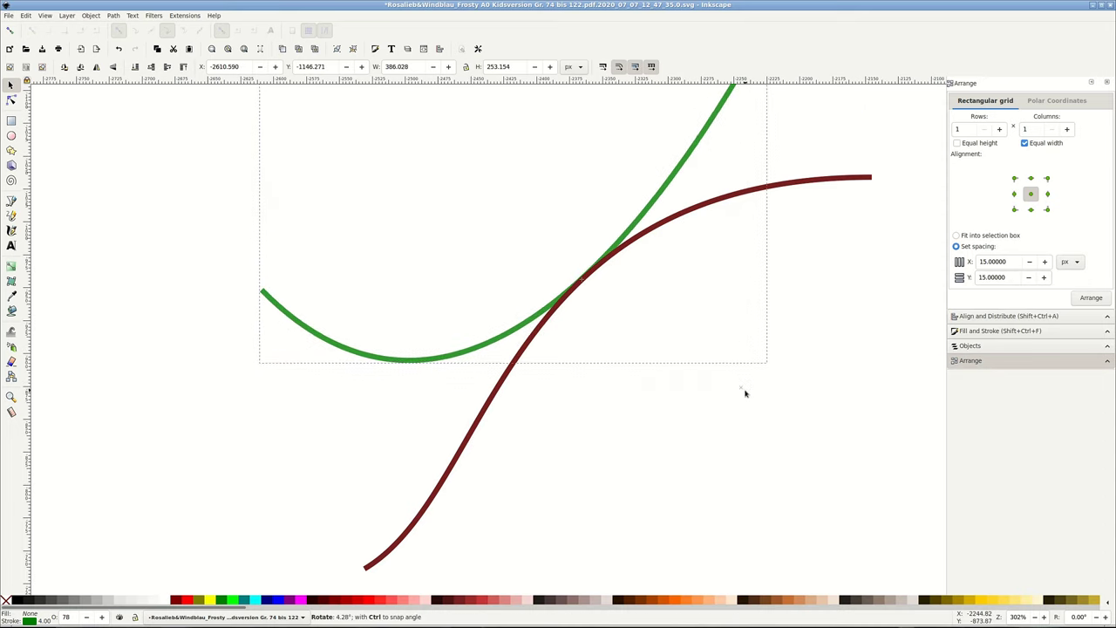
drag(786, 361, 775, 377)
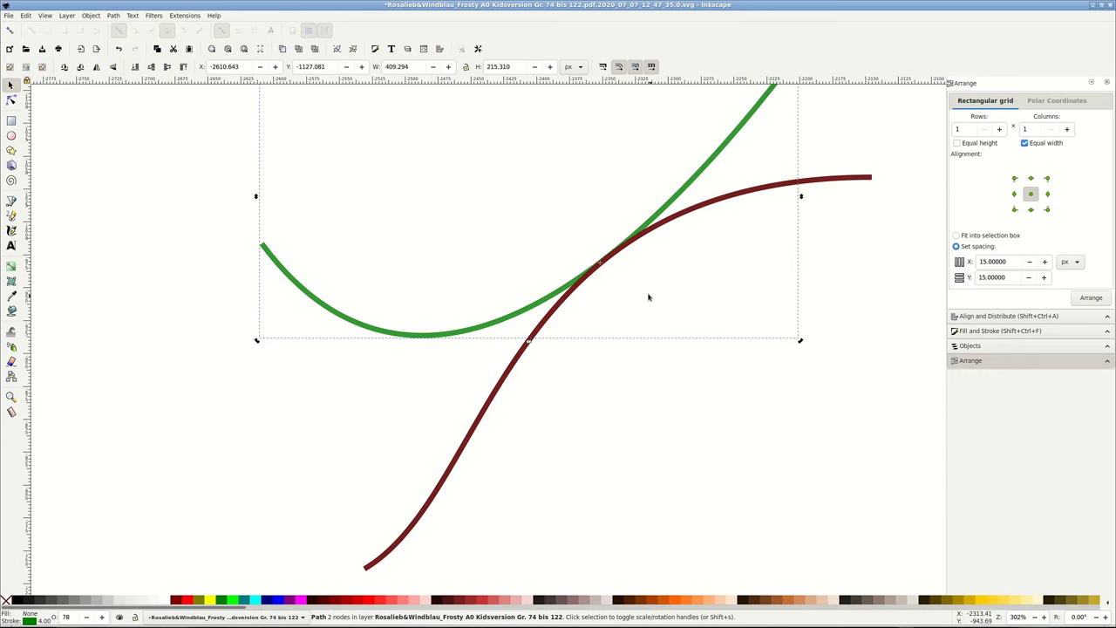
scroll(617, 252, up, 2)
drag(802, 412, 789, 434)
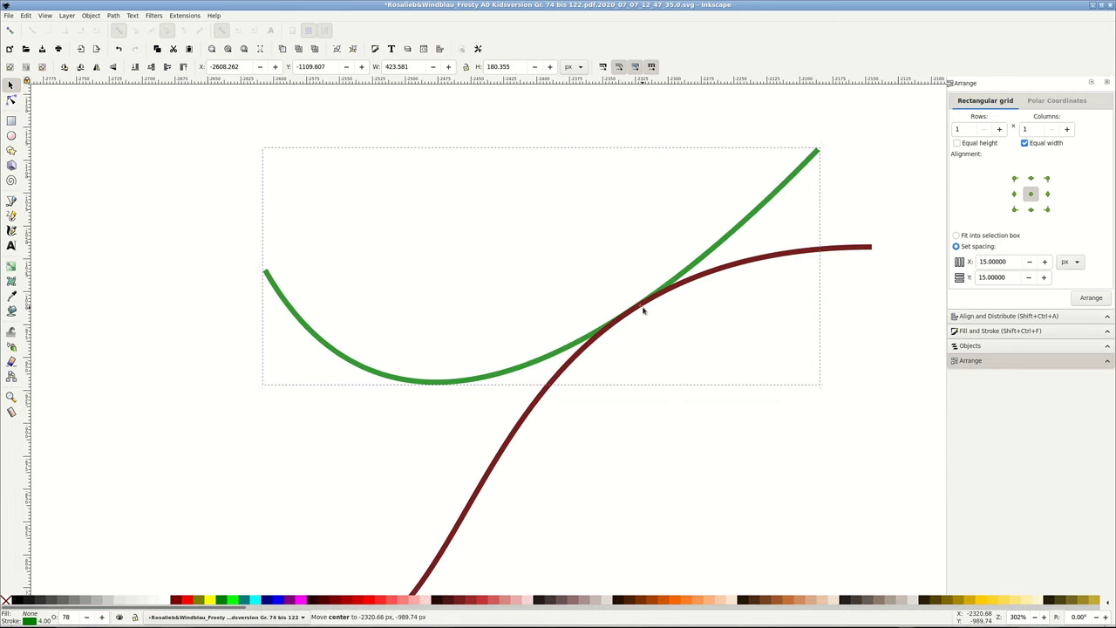
Step: Fine-tune with ] rotations around new contact points until the green end lies on the brown curve
key(bracketright)
key(bracketright)
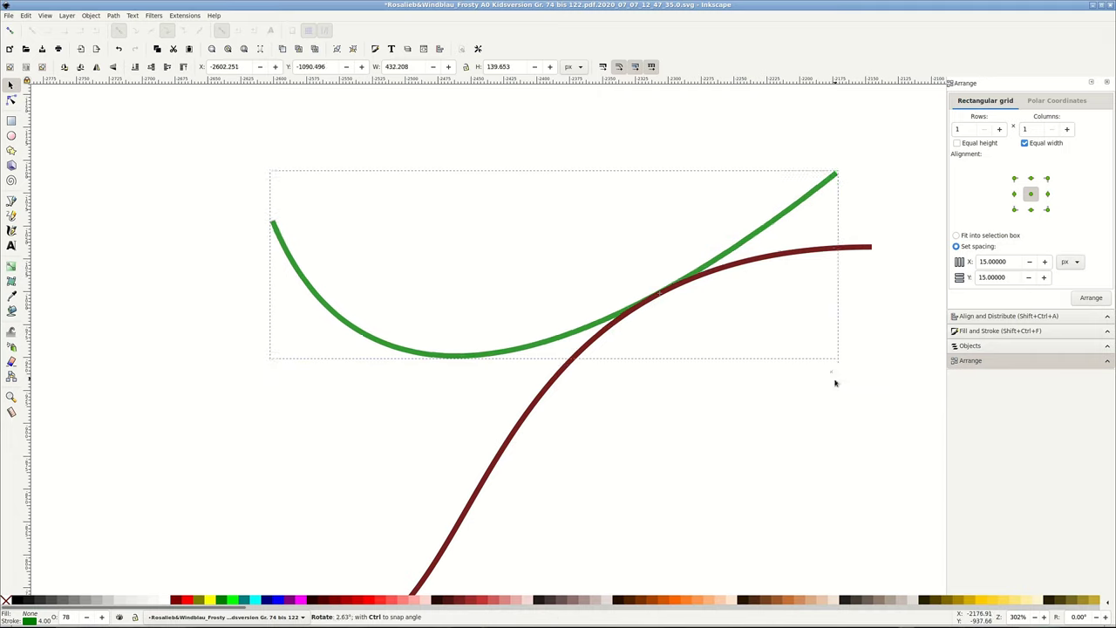
click(685, 286)
key(bracketright)
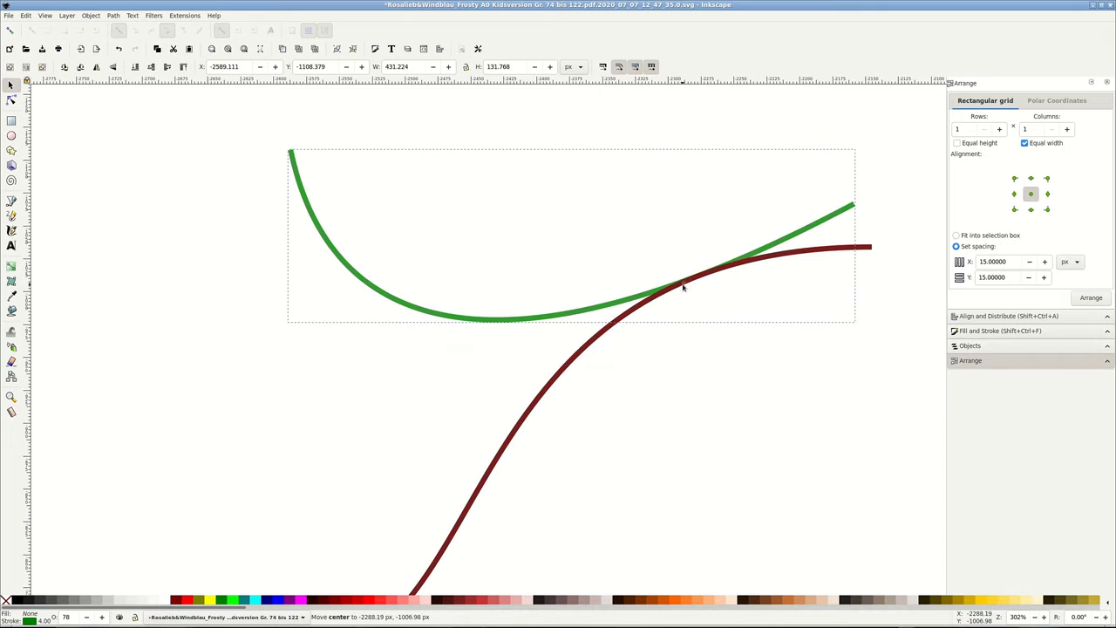
key(bracketright)
key(bracketright)
key(bracketright)
drag(743, 266, 788, 258)
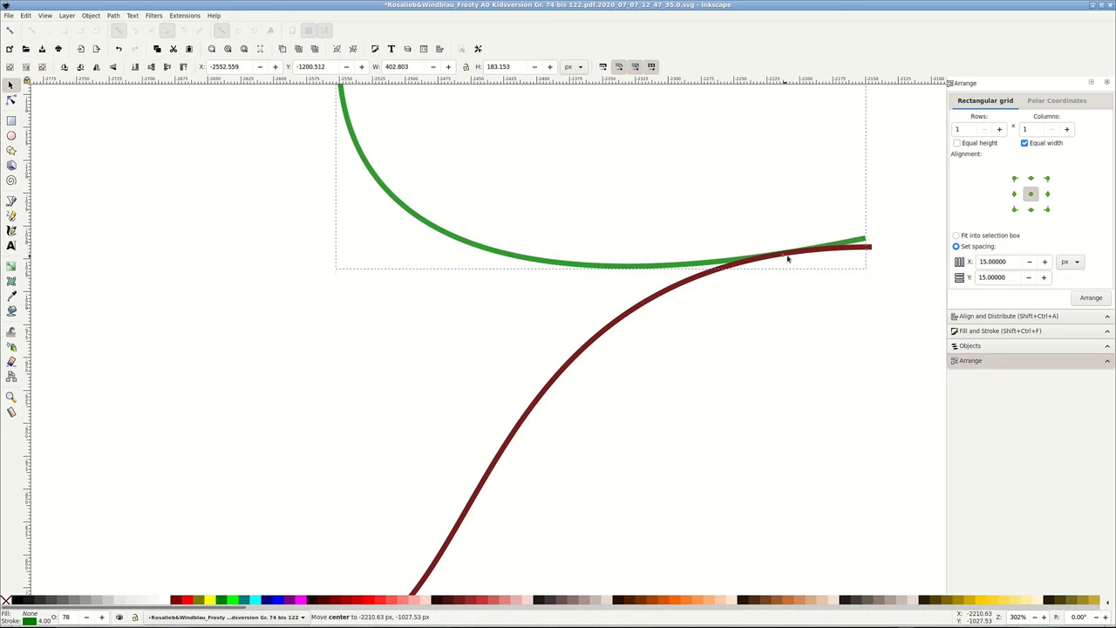
key(bracketright)
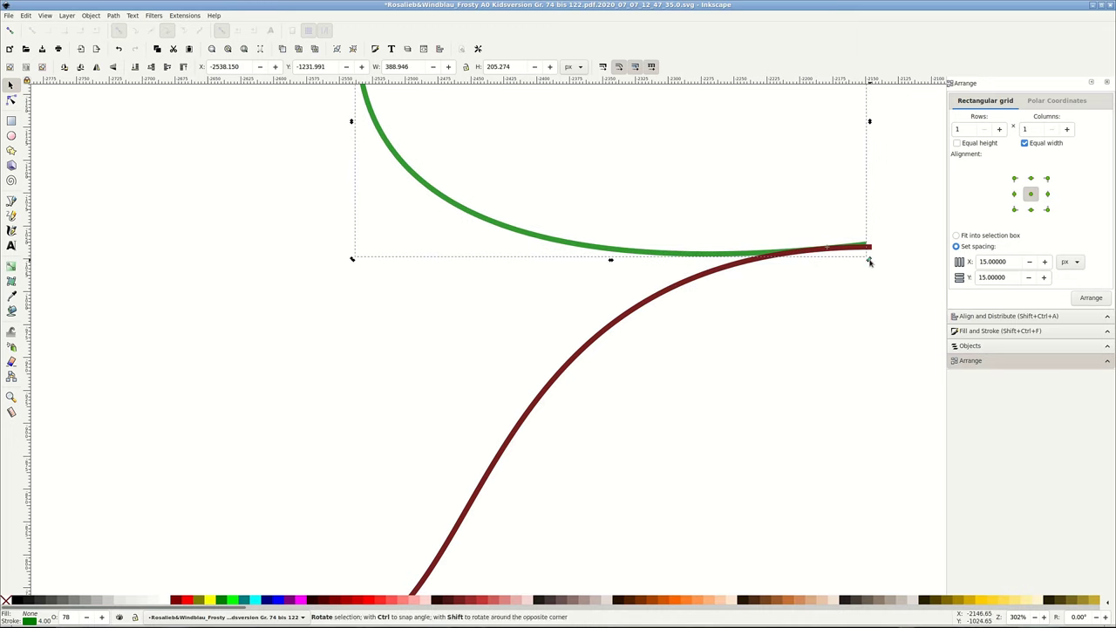
key(bracketright)
scroll(898, 249, up, 3)
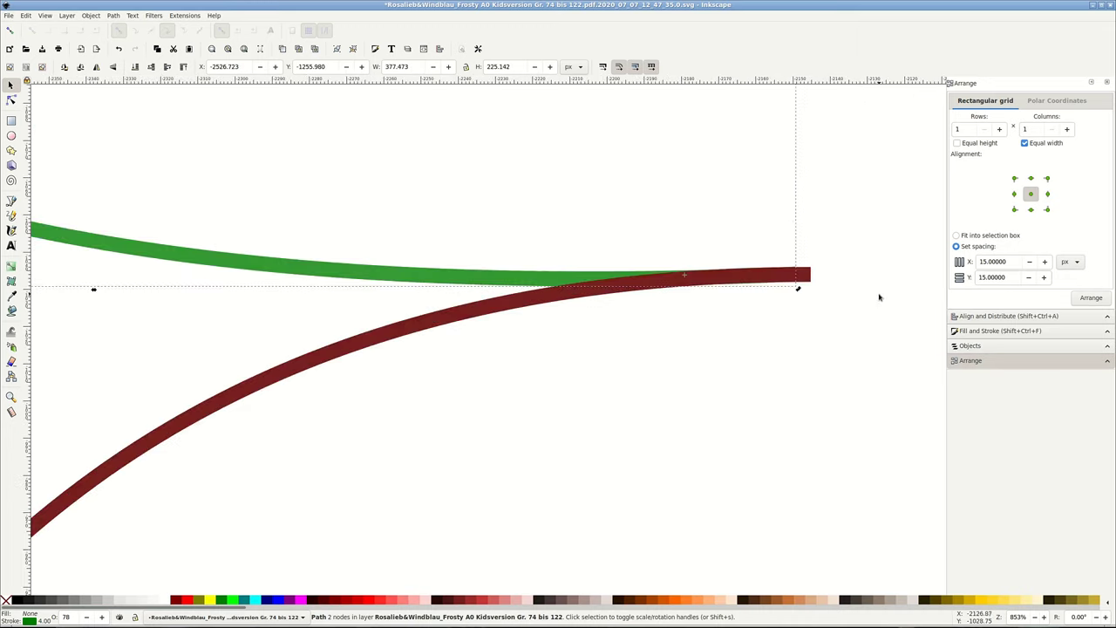
Step: Set the brown seamline's opacity to about 49% and zoom in on the green curve's end
click(807, 277)
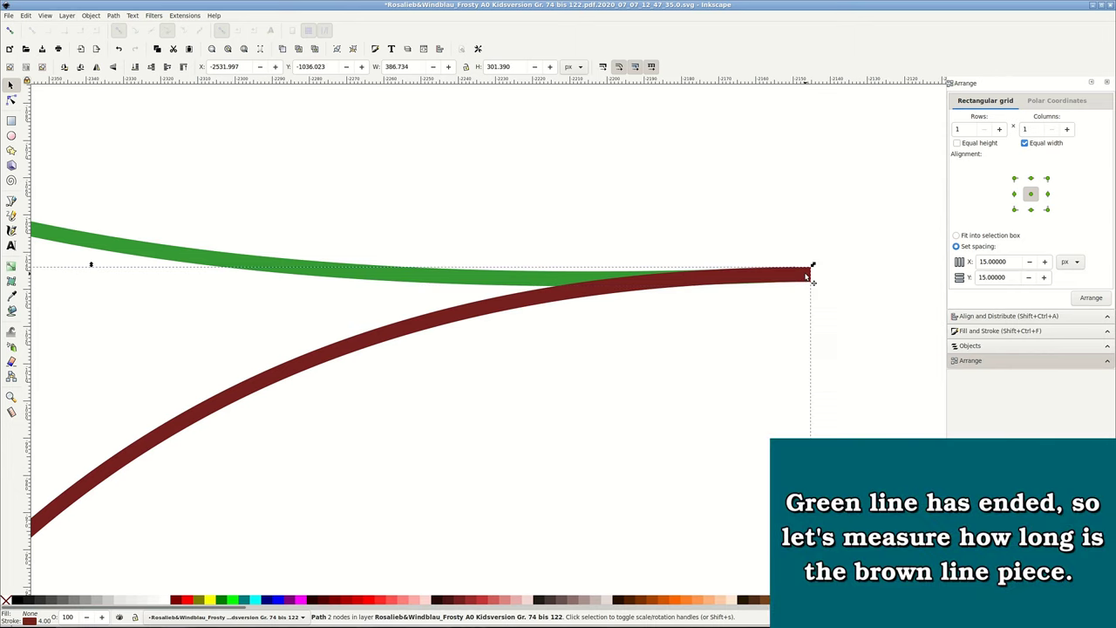
click(1017, 331)
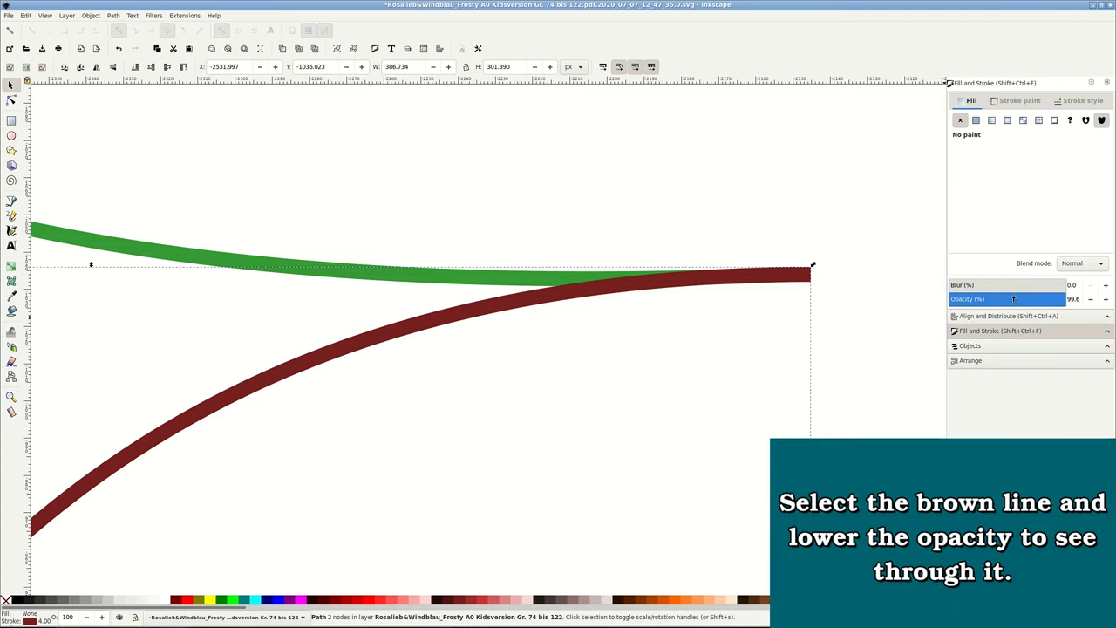
click(1007, 299)
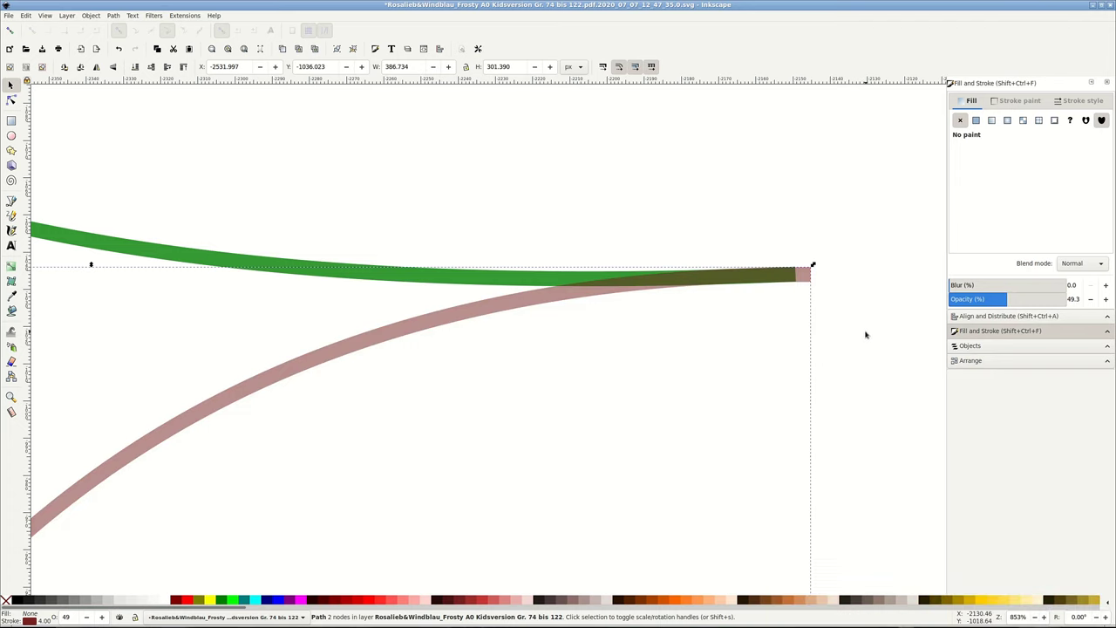
scroll(866, 336, up, 1)
scroll(862, 333, up, 1)
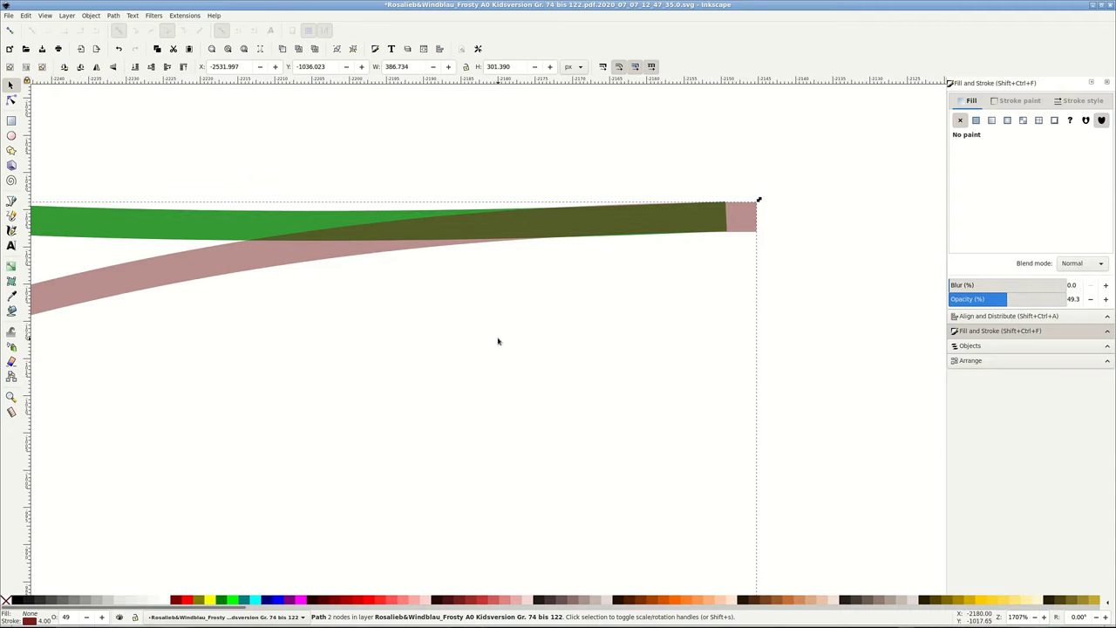
click(14, 122)
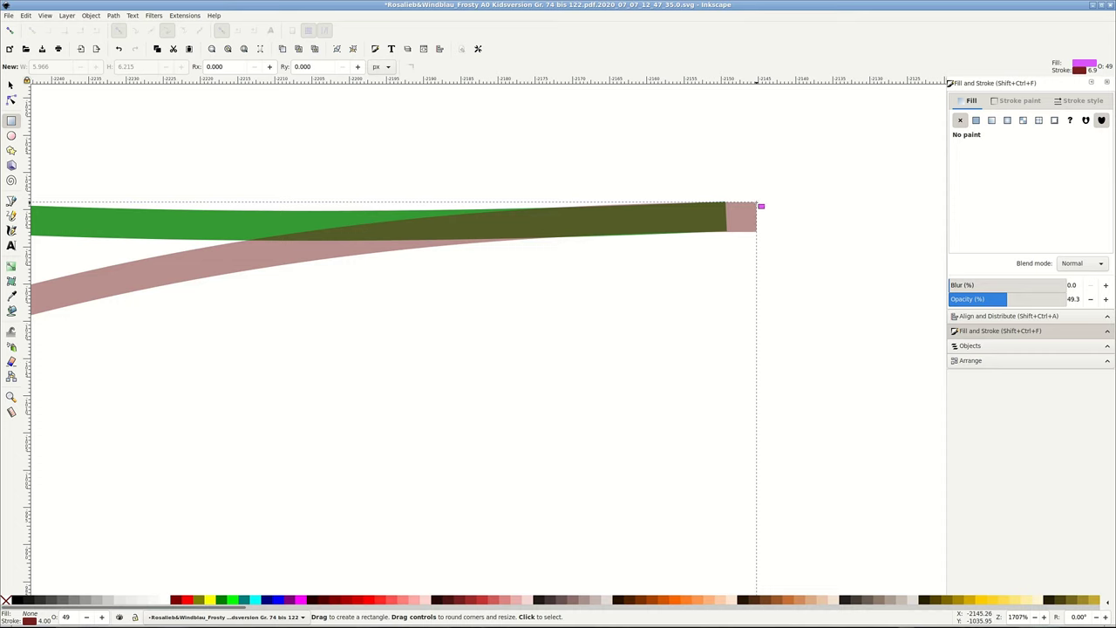
Step: Draw a small rectangle over the leftover brown end and remove its outline
drag(759, 204, 731, 231)
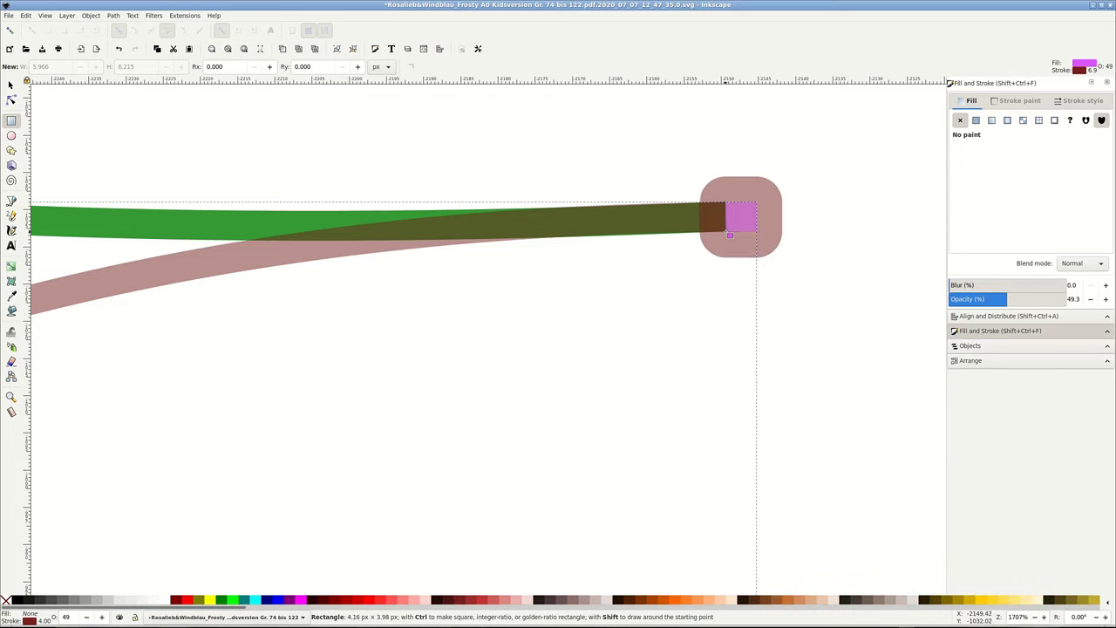
drag(730, 234, 730, 233)
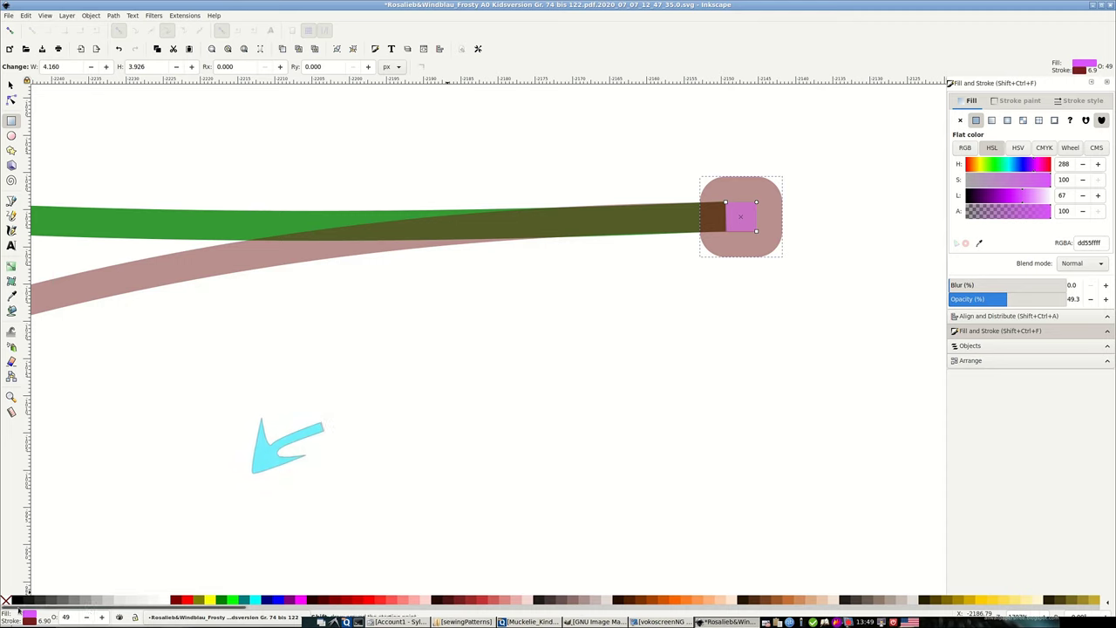
shift+click(6, 600)
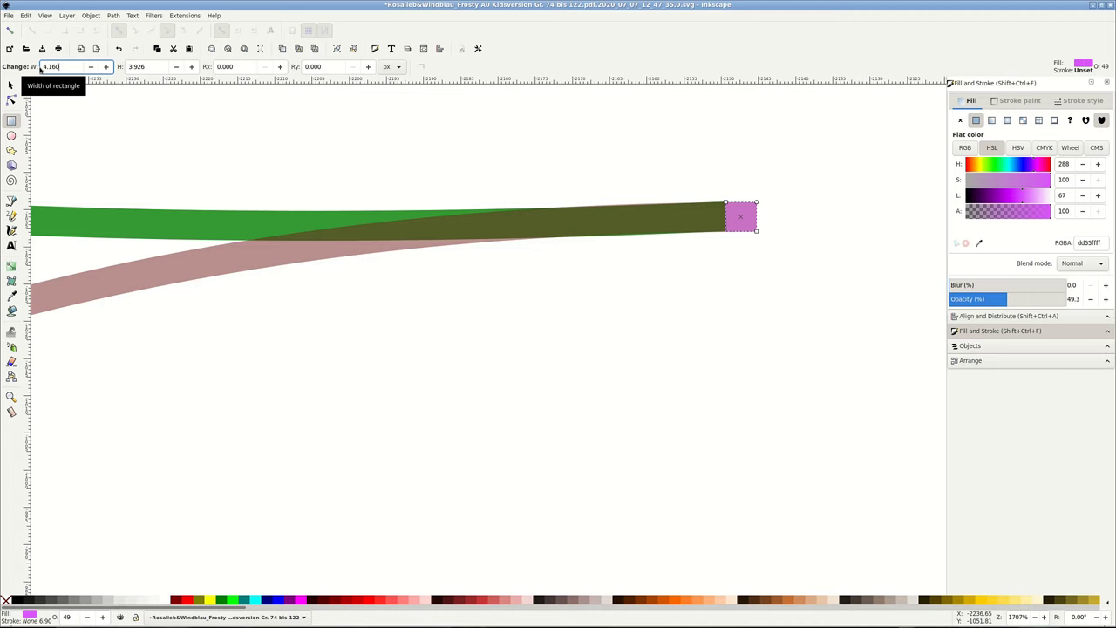
Step: Show the rectangle's size in mm, about 1.101 × 1.039 mm
click(394, 67)
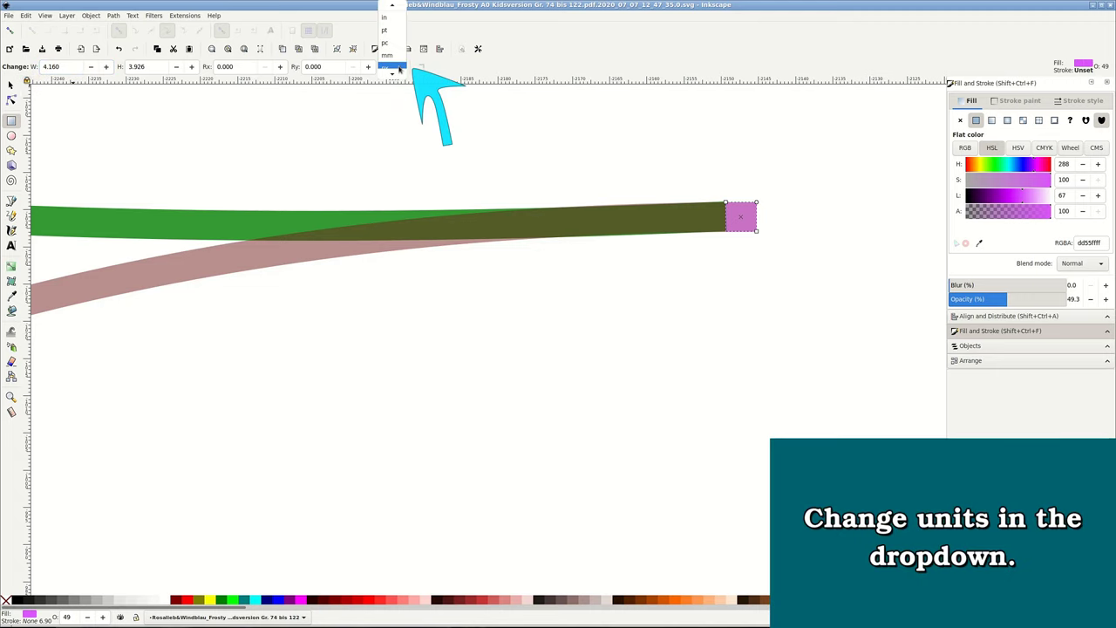
click(399, 57)
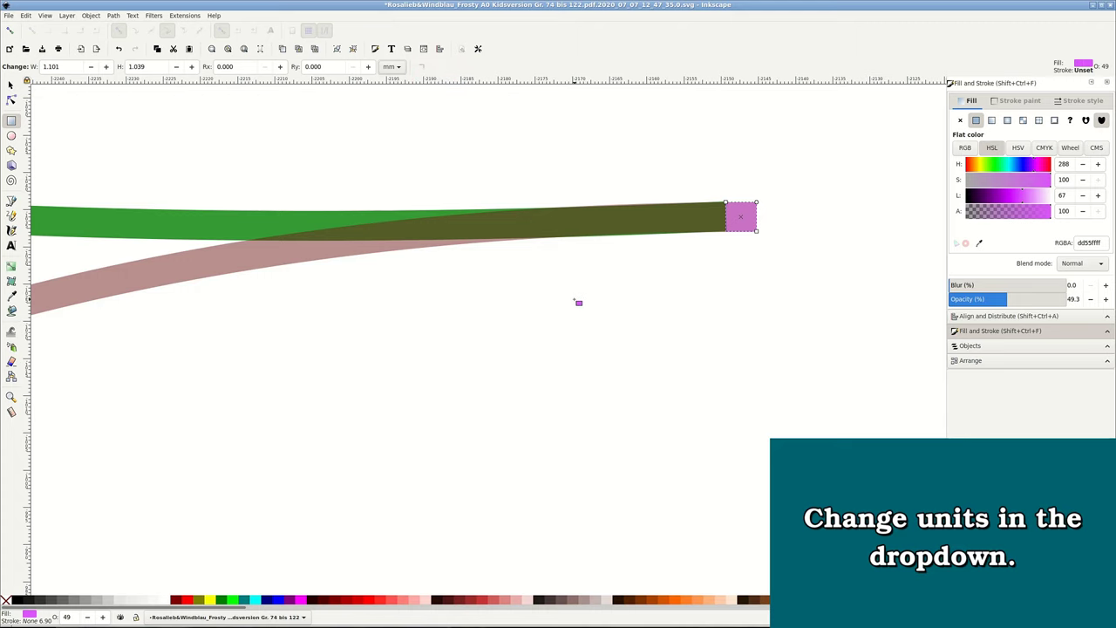
scroll(578, 304, down, 2)
scroll(581, 323, down, 2)
scroll(582, 333, down, 1)
scroll(583, 333, down, 1)
scroll(583, 332, down, 1)
Step: Mirror the backwards 136.76 mm length label so it reads correctly
scroll(583, 332, down, 1)
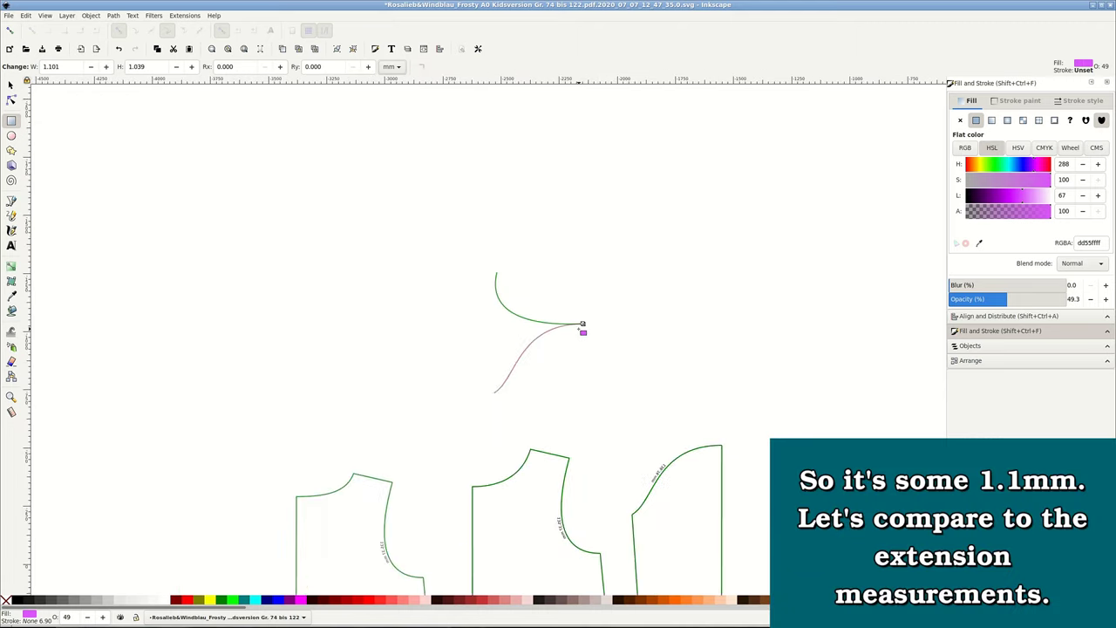
scroll(655, 410, up, 1)
scroll(656, 404, up, 1)
scroll(658, 404, up, 1)
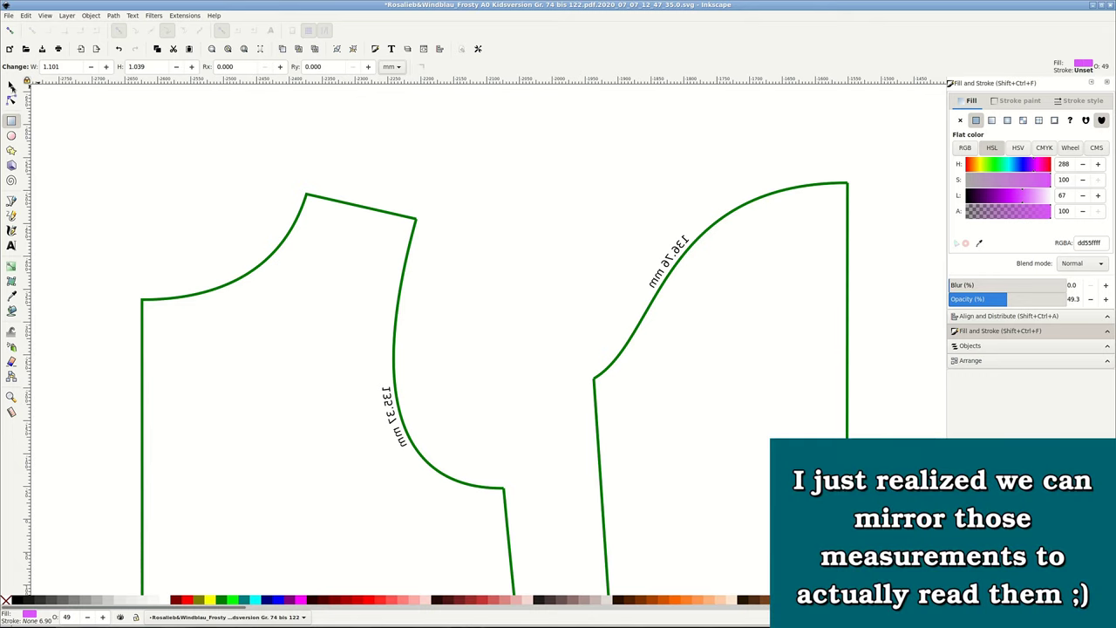
click(11, 88)
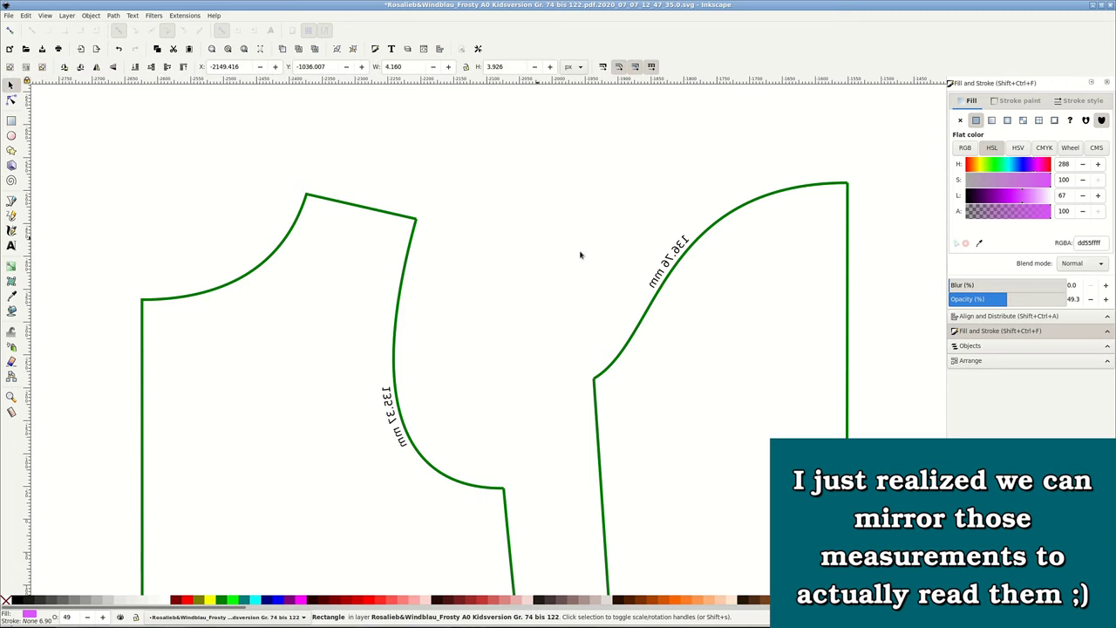
click(683, 259)
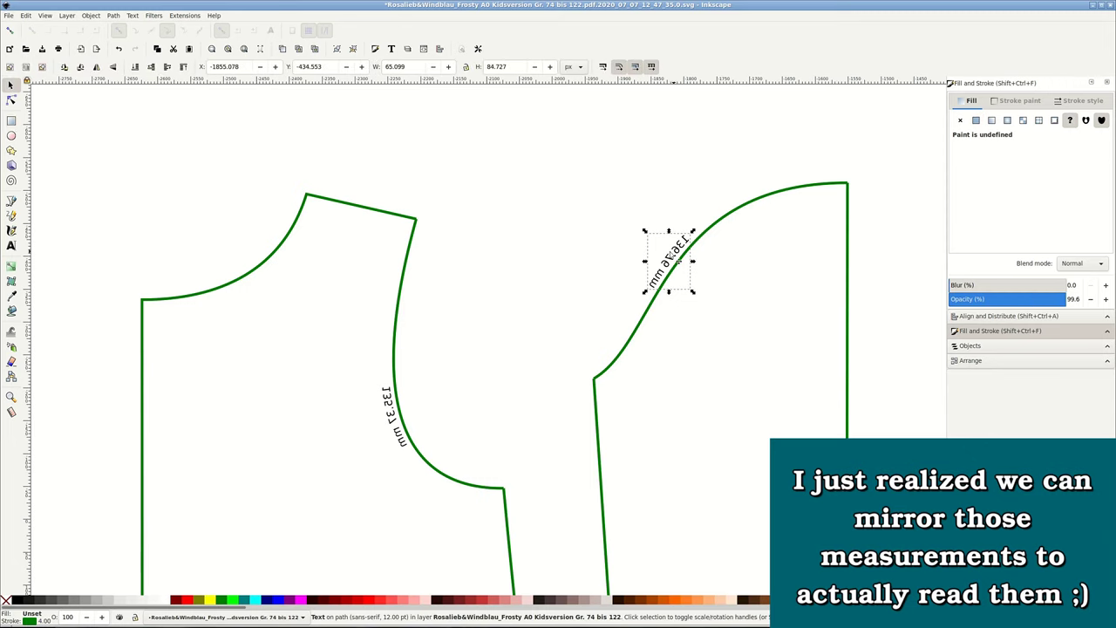
click(97, 67)
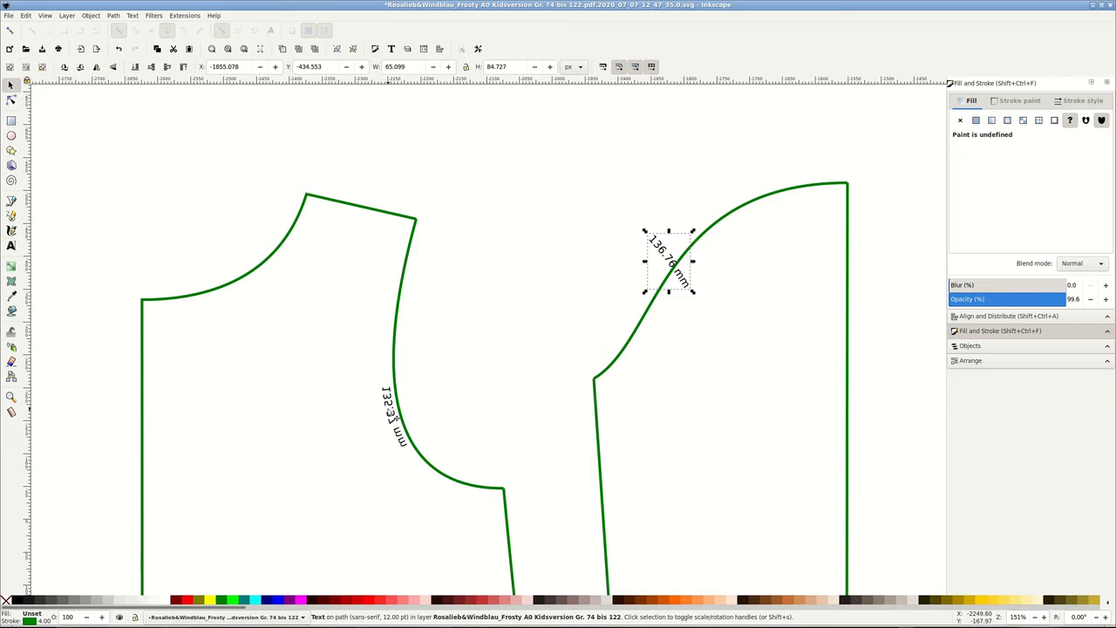
Step: Flip the 135.37 mm label horizontally and vertically so it reads upright
click(390, 414)
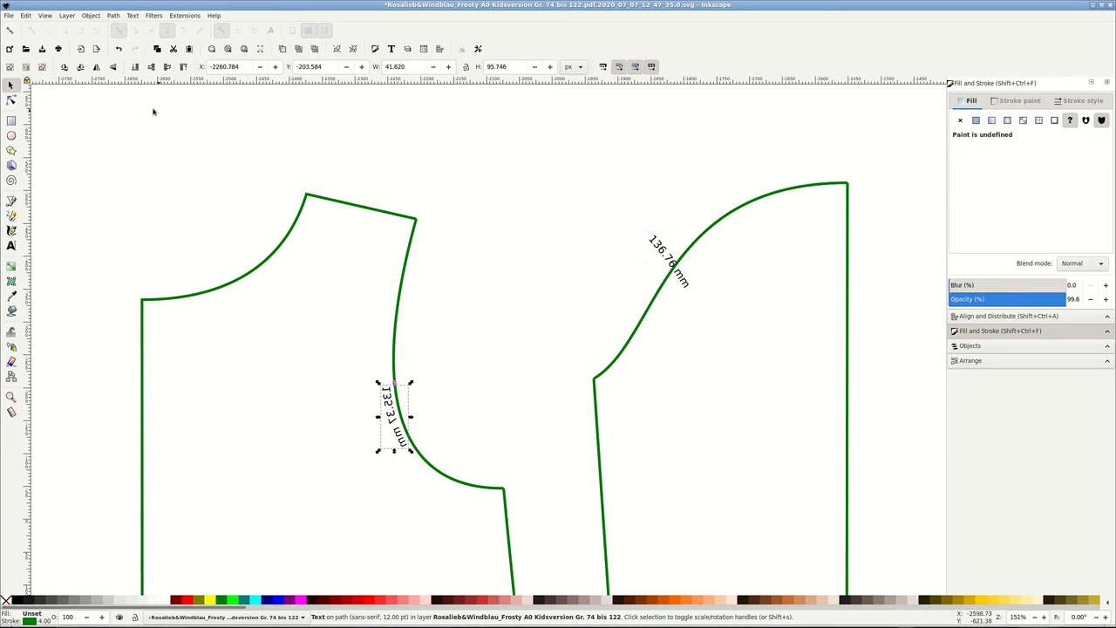
click(97, 67)
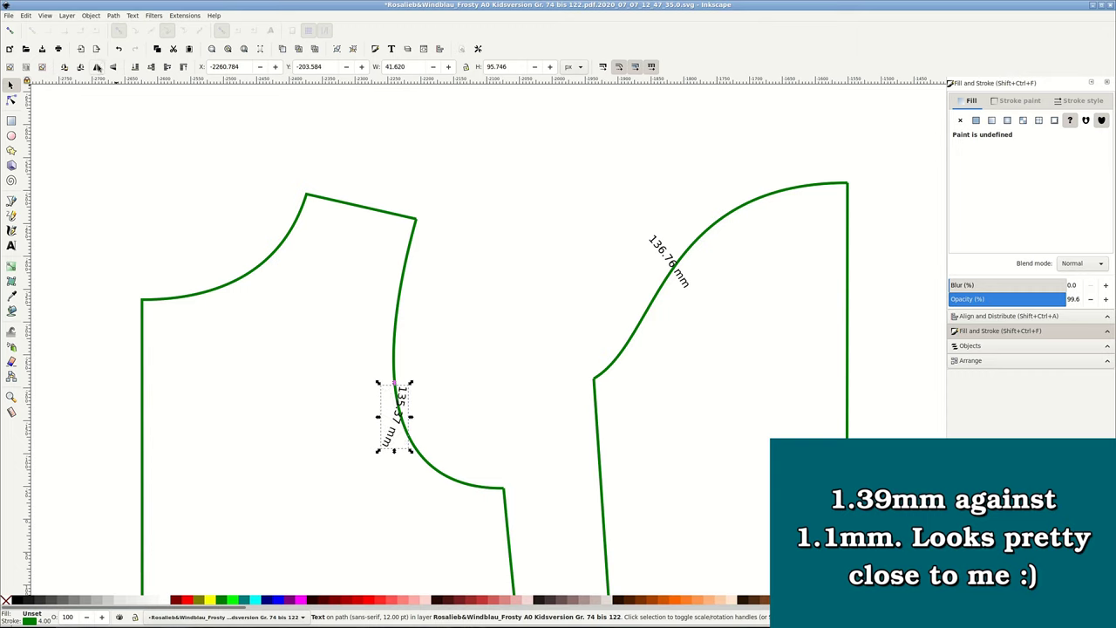
click(96, 67)
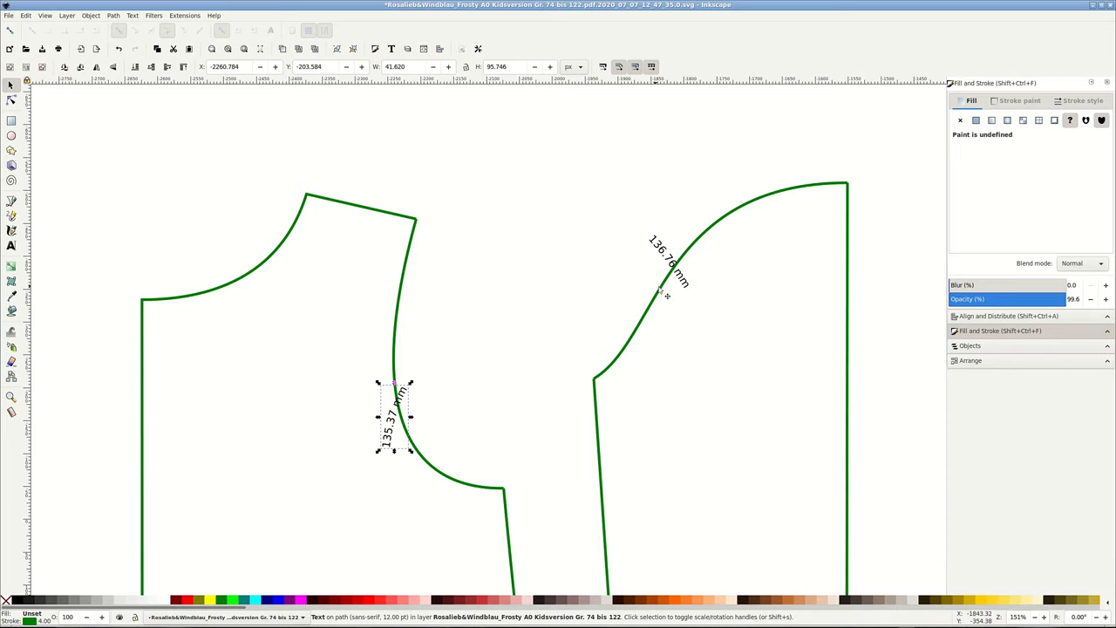
Step: Deselect everything and scroll back up to the overlaid green and brown armhole curves
click(698, 294)
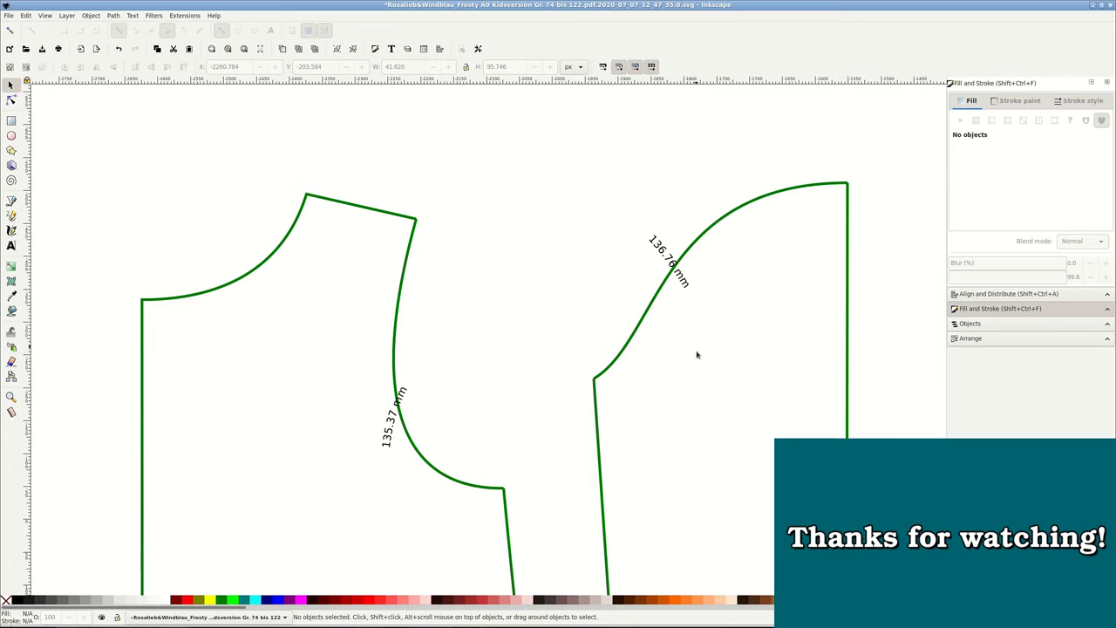
scroll(691, 371, up, 1)
scroll(691, 372, up, 1)
scroll(691, 372, up, 1)
scroll(691, 371, up, 4)
scroll(691, 372, up, 2)
scroll(691, 371, up, 2)
scroll(691, 372, up, 1)
scroll(690, 372, up, 1)
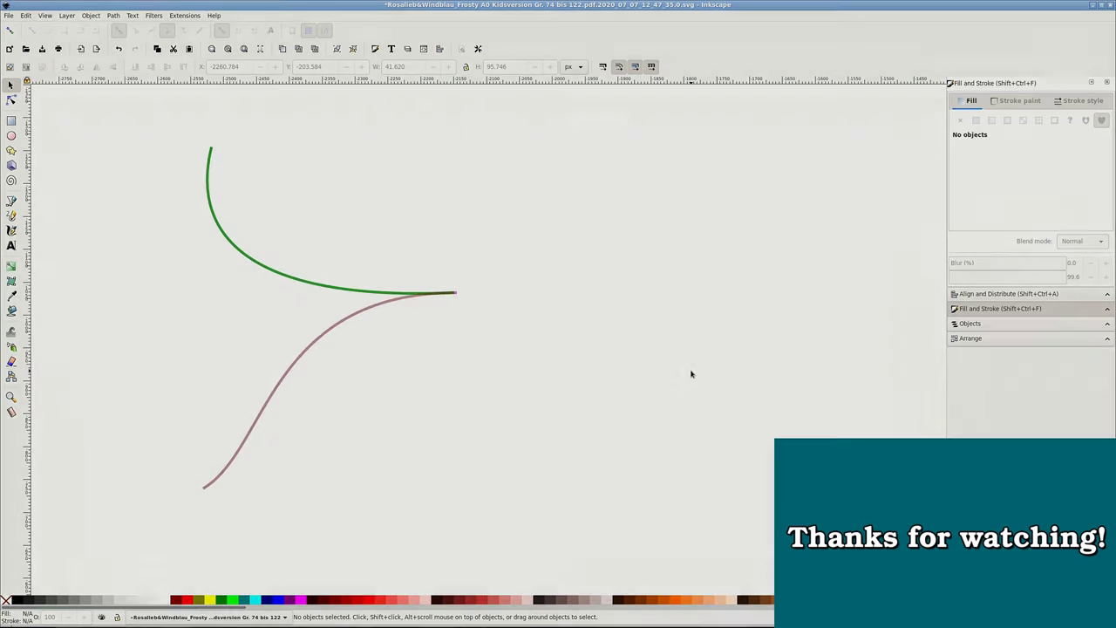